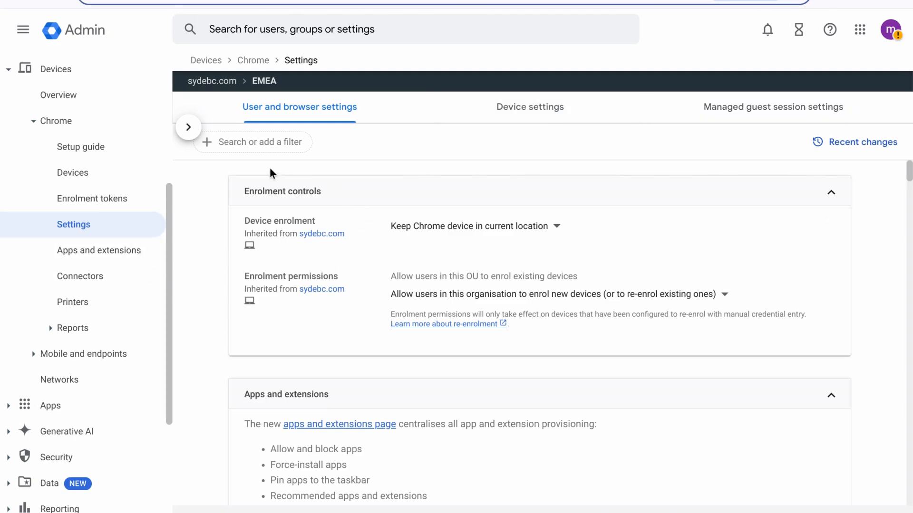
# Filter the EMEA user and browser settings by the full text "usb" and look through the matching hardware settings
pyautogui.click(335, 140)
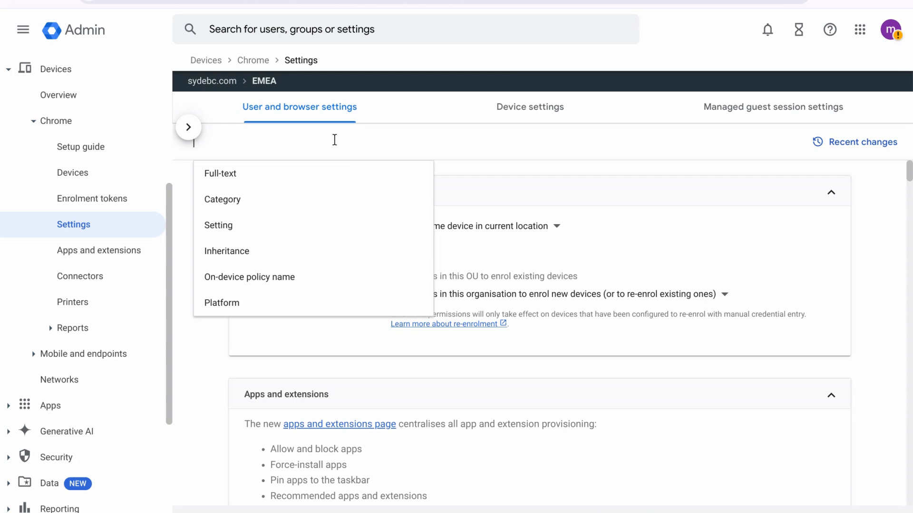
pyautogui.write('usb')
pyautogui.press('Down')
pyautogui.press('Return')
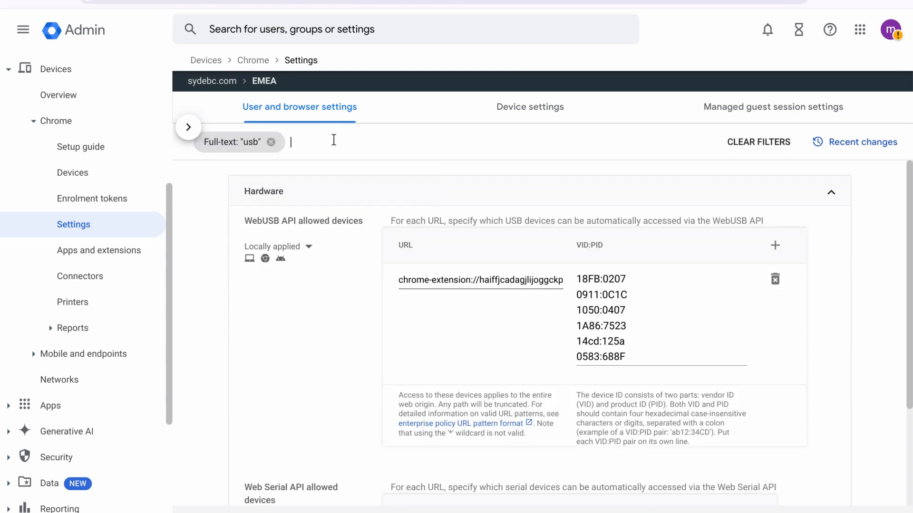
pyautogui.scroll(-3, 361, 379)
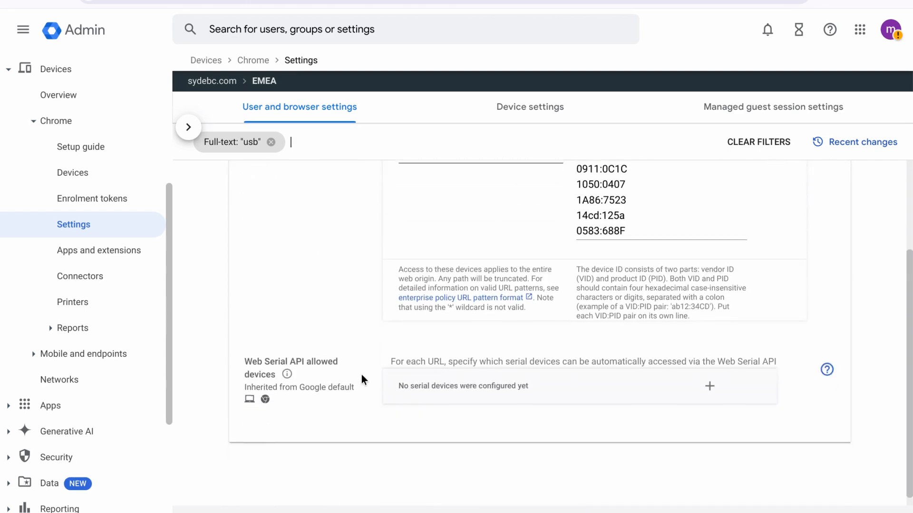
pyautogui.scroll(3, 362, 379)
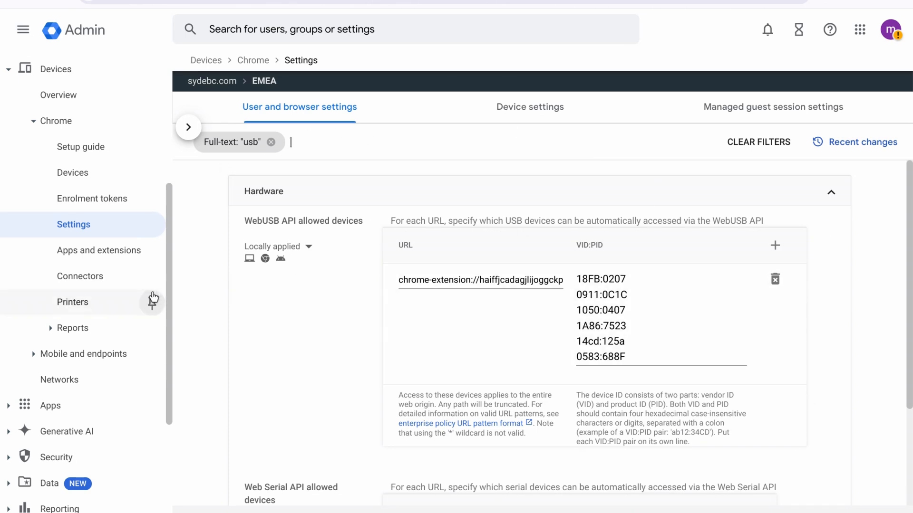
# Highlight the extension ID in the URL of the WebUSB API allowed devices entry
pyautogui.click(515, 281)
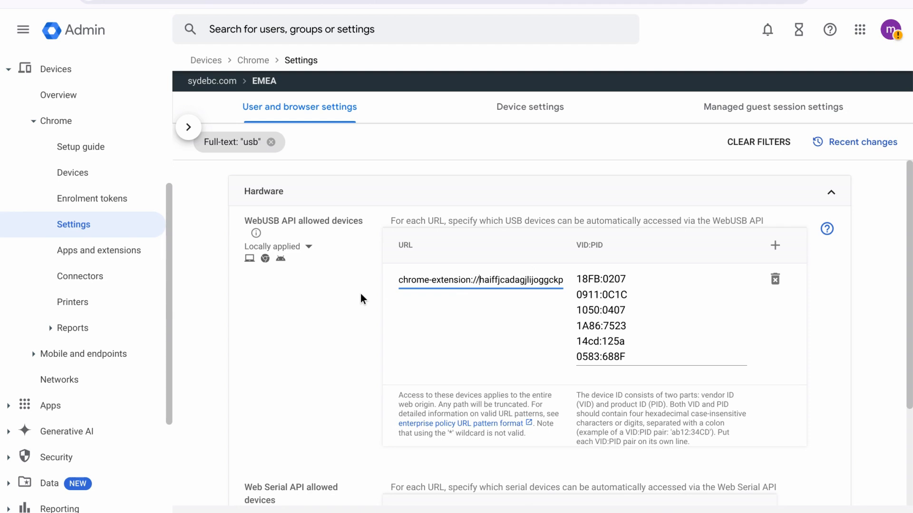
pyautogui.press('End')
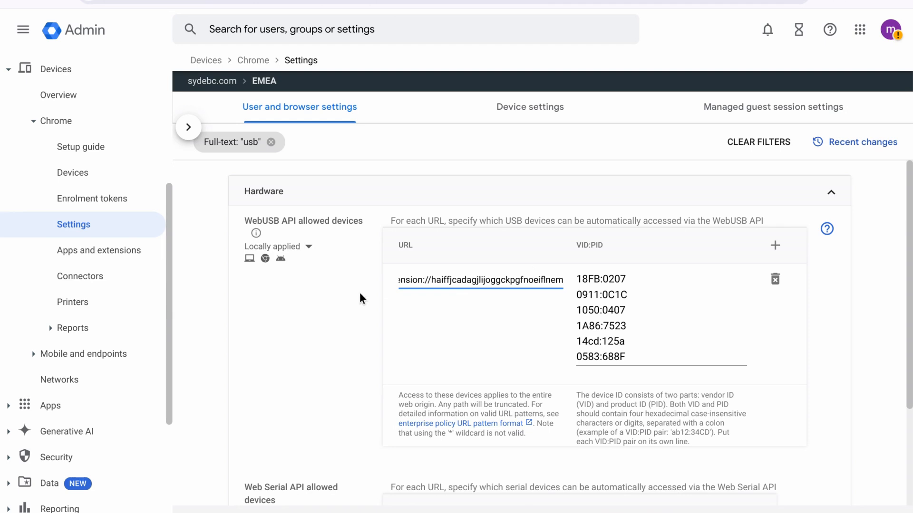
pyautogui.hotkey('ctrl', 'shift', 'Left')
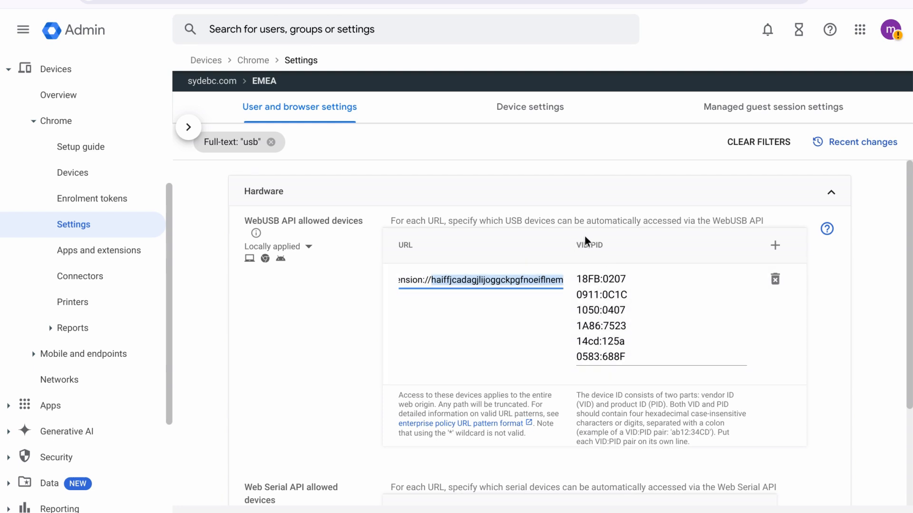
# Copy the VID:PID pair 0324:BC06 from the untitled note in the Text app and return to the Admin console
pyautogui.click(633, 354)
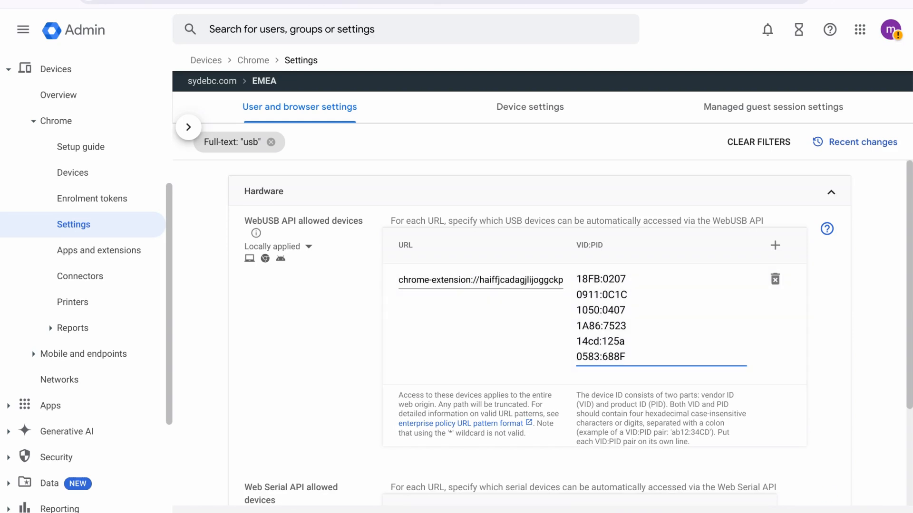
pyautogui.click(583, 512)
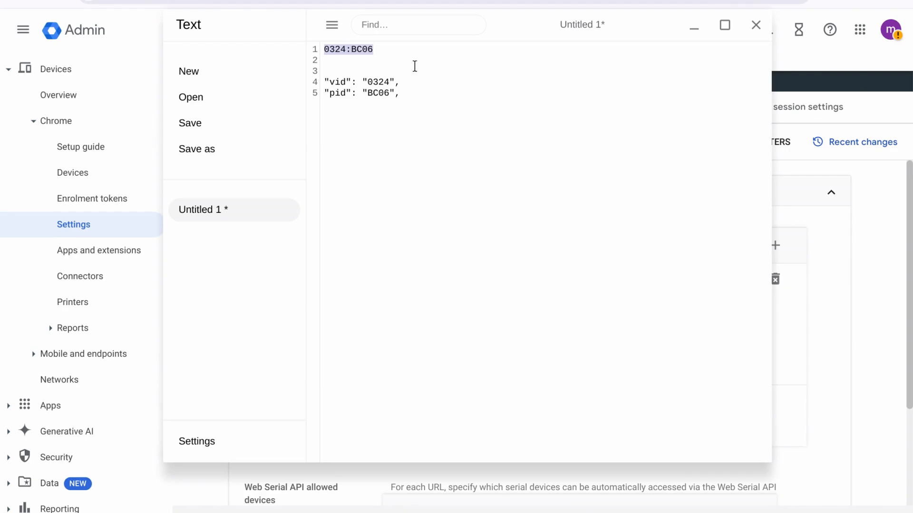
pyautogui.click(403, 55)
pyautogui.moveTo(381, 50); pyautogui.dragTo(325, 49)
pyautogui.hotkey('ctrl', 'c')
pyautogui.hotkey('alt', 'Tab')
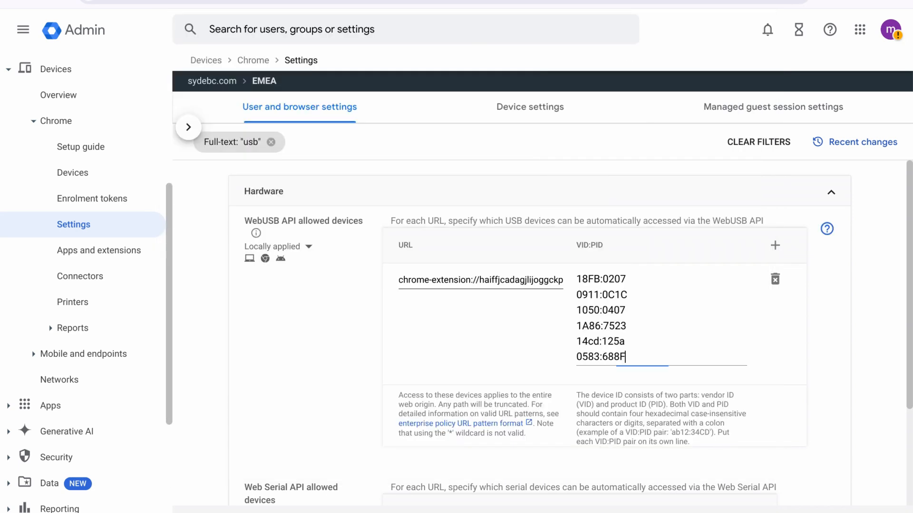
# Add 0324:BC06 on a new line of the WebUSB API allowed devices' VID:PID list and save the setting
pyautogui.click(647, 357)
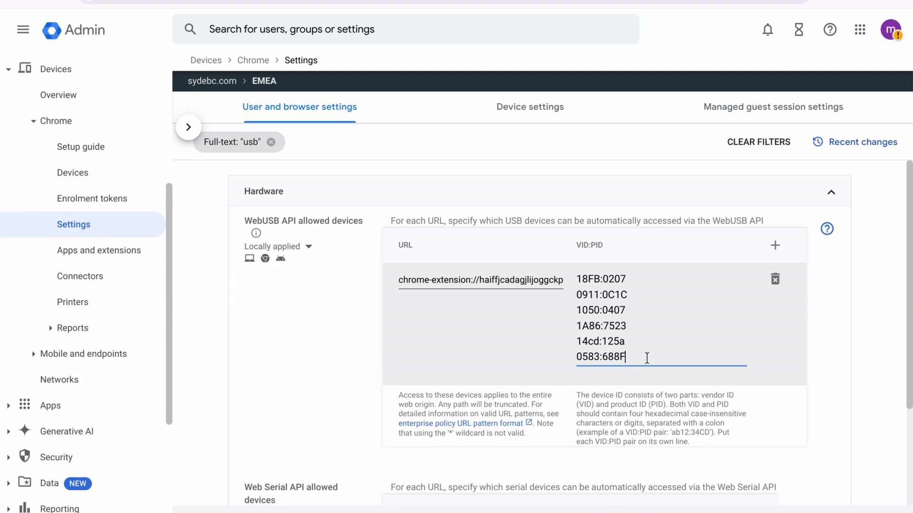
pyautogui.press('Return')
pyautogui.hotkey('ctrl', 'v')
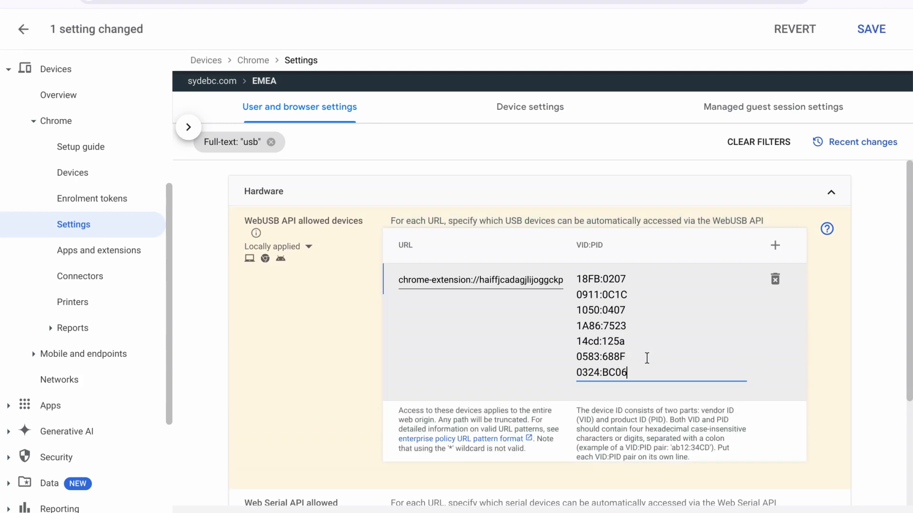
pyautogui.click(871, 29)
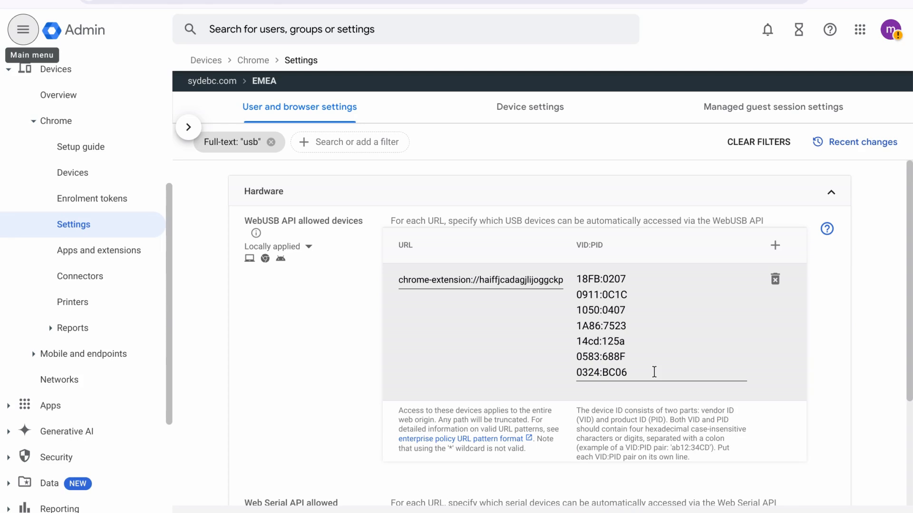
# Try replacing the product ID in the 0324:BC06 entry with the wildcard *
pyautogui.click(654, 372)
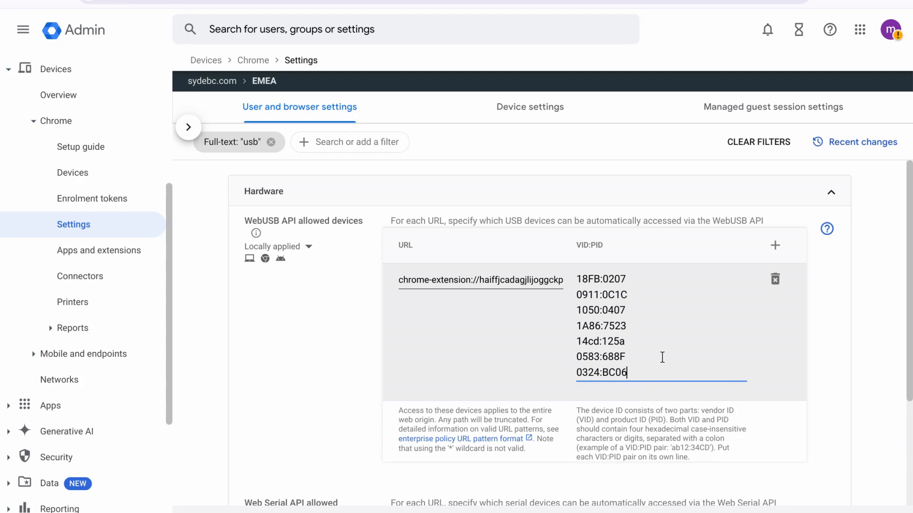
pyautogui.hotkey('ctrl', 'shift', 'Left')
pyautogui.write('*')
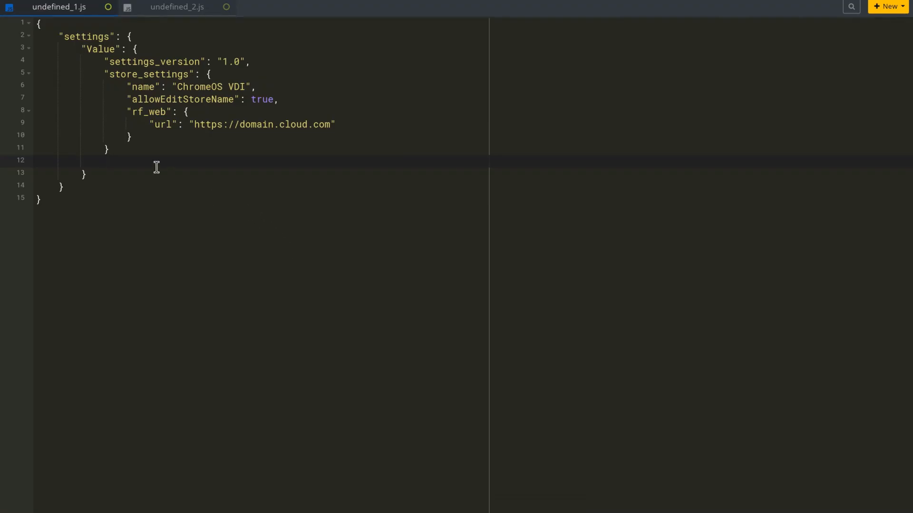
# Examine the store URL line and the store_settings block of undefined_1.js in the code editor
pyautogui.moveTo(343, 125); pyautogui.dragTo(172, 124)
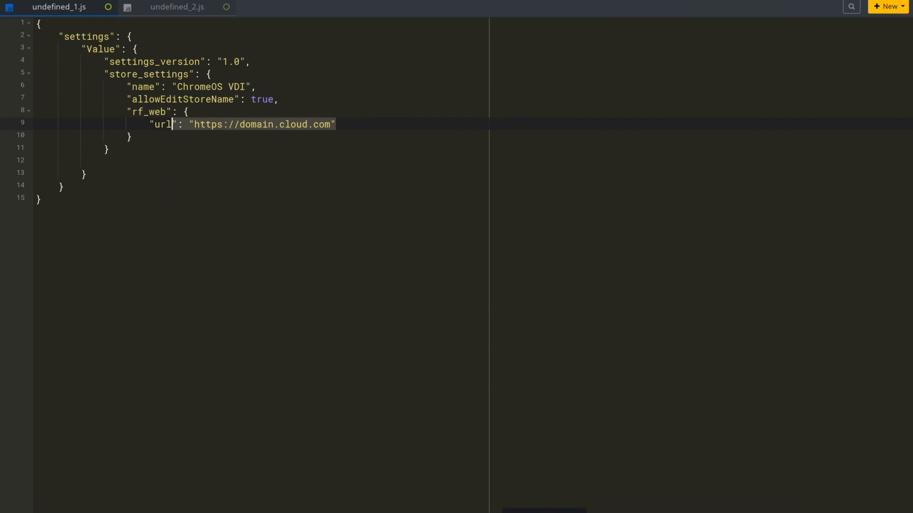
pyautogui.click(29, 76)
pyautogui.click(29, 76)
# Copy the "vid": "0324" and "pid": "BC06" lines from the Text app note and return to the code editor
pyautogui.hotkey('alt', 'Tab')
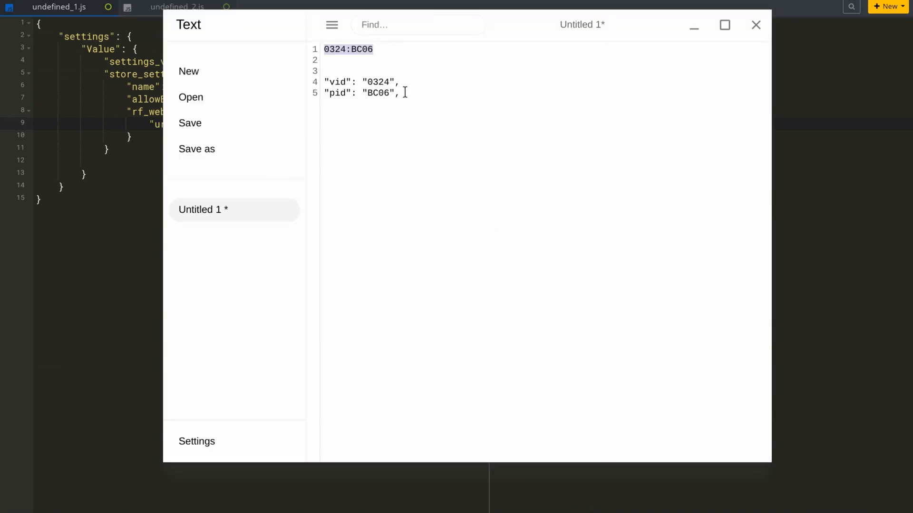
pyautogui.moveTo(522, 28); pyautogui.dragTo(593, 135)
pyautogui.click(495, 179)
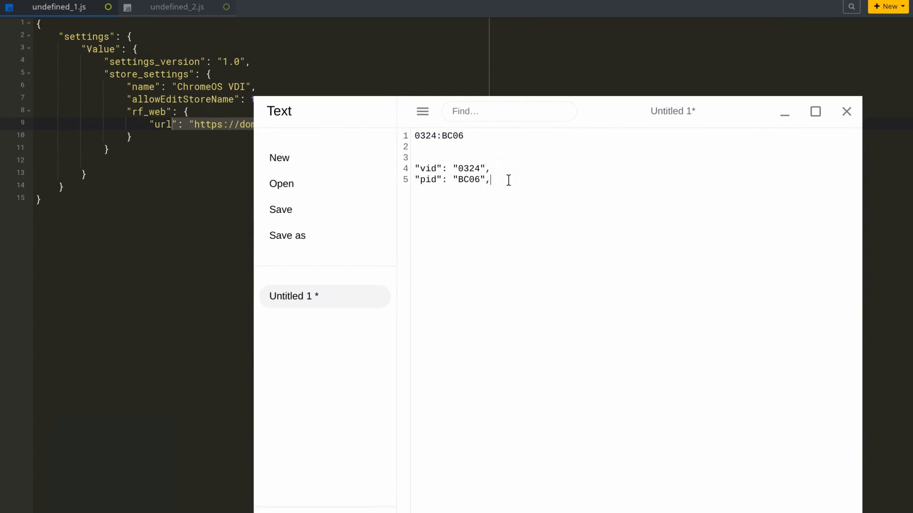
pyautogui.moveTo(494, 179); pyautogui.dragTo(412, 168)
pyautogui.hotkey('ctrl', 'c')
pyautogui.click(187, 232)
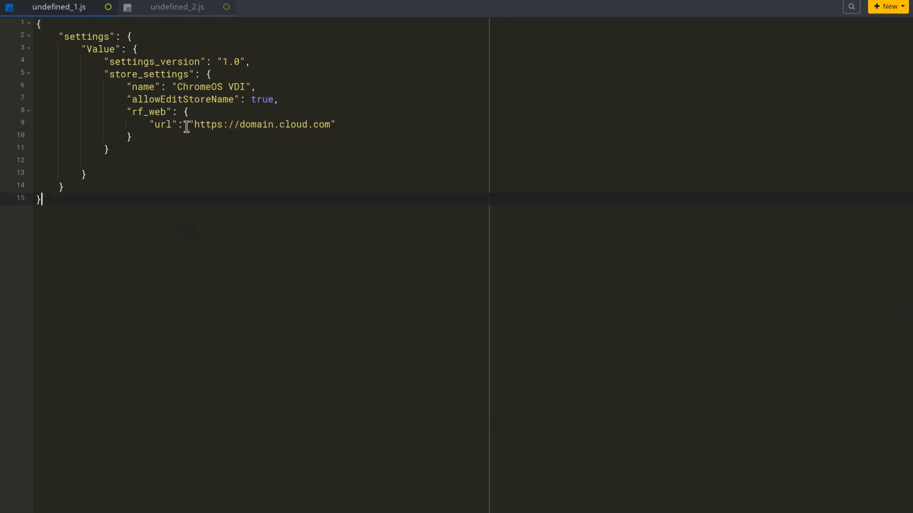
# Replace the empty vid and pid lines of the autoRedirect rule in undefined_2.js with the copied 0324 and BC06 lines
pyautogui.click(190, 7)
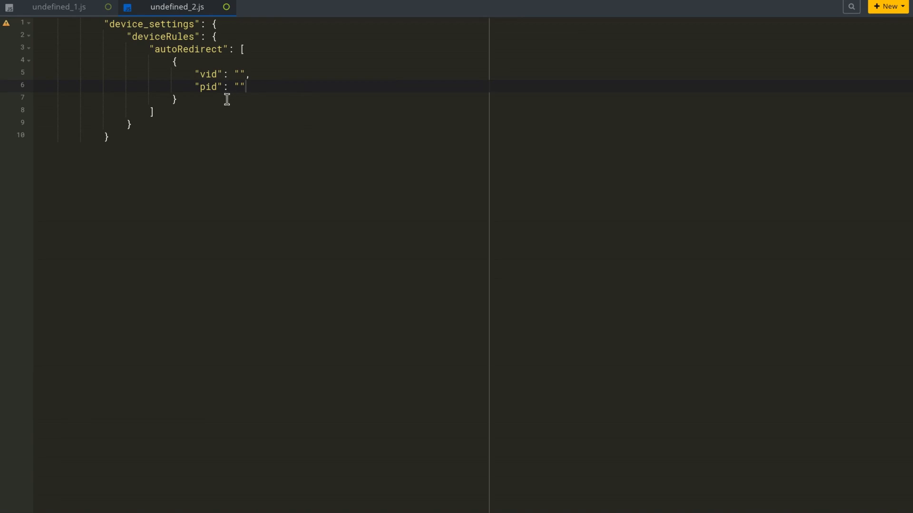
pyautogui.moveTo(250, 87); pyautogui.dragTo(34, 76)
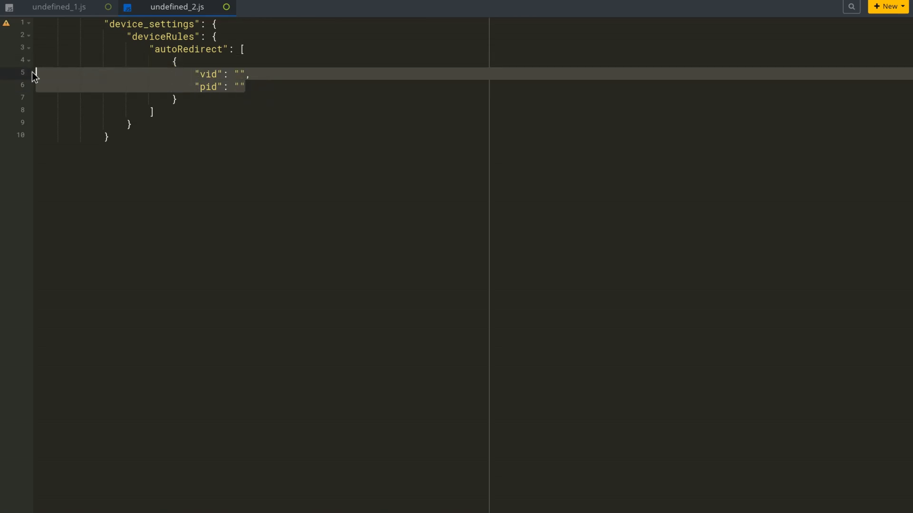
pyautogui.hotkey('ctrl', 'v')
# Indent the vid and pid lines inside the autoRedirect braces and remove the comma after "BC06"
pyautogui.click(37, 74)
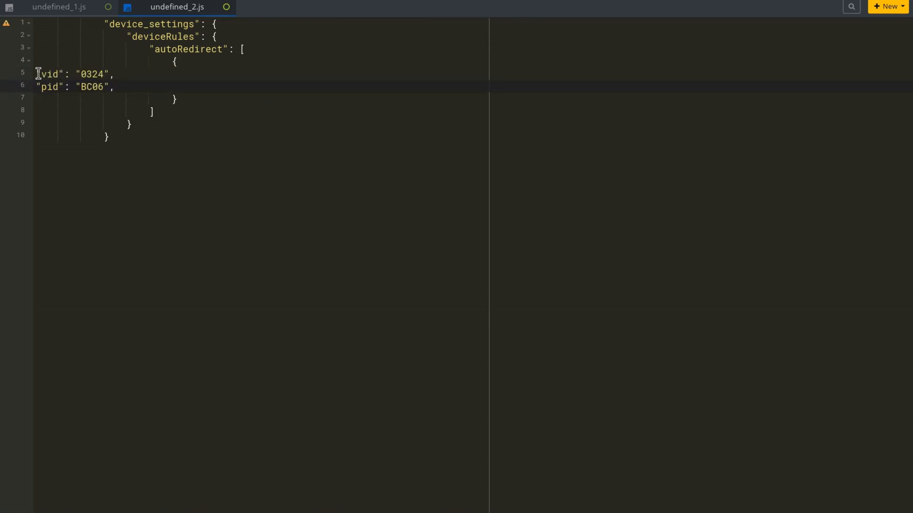
pyautogui.press('Tab')
pyautogui.press('Tab')
pyautogui.press('Tab')
pyautogui.press('Tab')
pyautogui.press('Tab')
pyautogui.press('Tab')
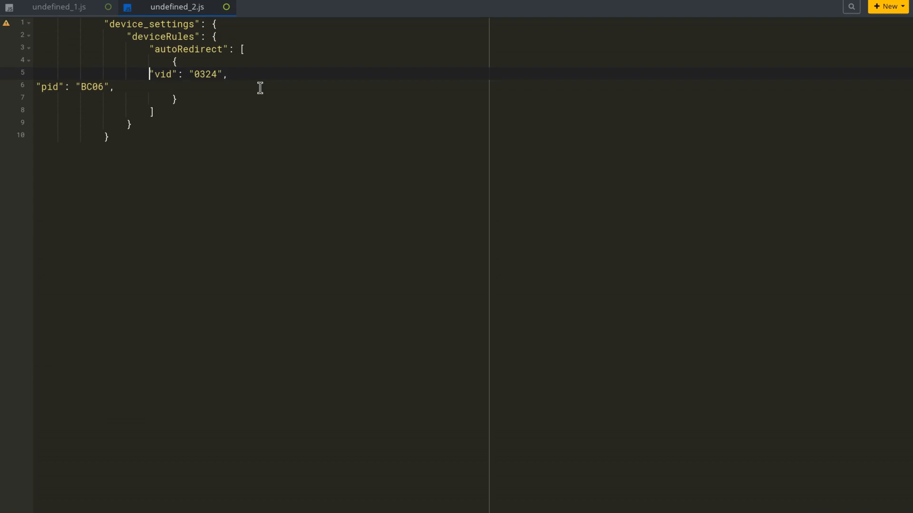
pyautogui.press('Tab')
pyautogui.press('Down')
pyautogui.press('Home')
pyautogui.press('Tab')
pyautogui.press('Tab')
pyautogui.press('Tab')
pyautogui.press('Tab')
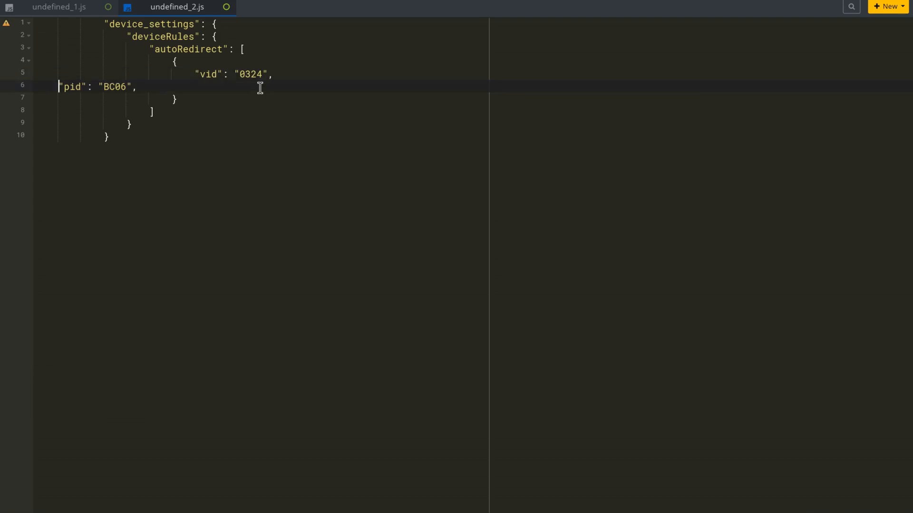
pyautogui.press('Tab')
pyautogui.press('Tab')
pyautogui.press('Tab')
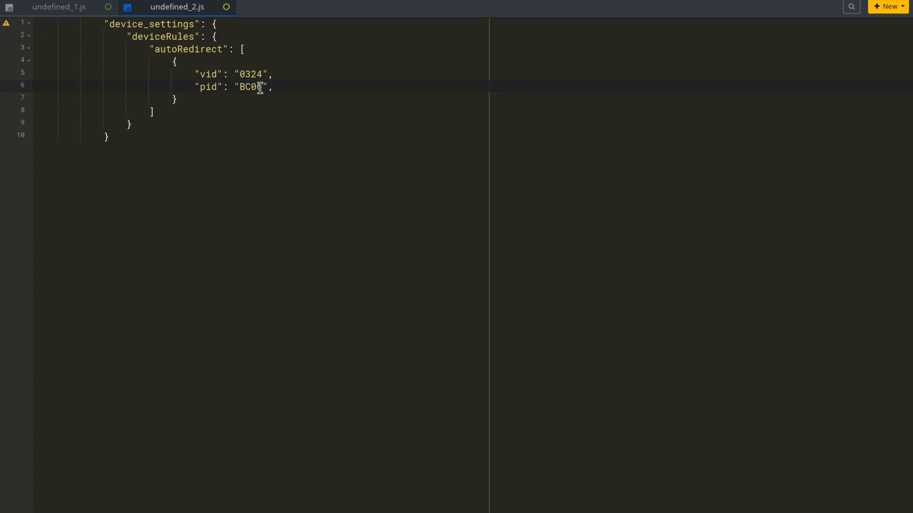
pyautogui.click(290, 87)
pyautogui.press('BackSpace')
# Copy the whole device_settings block from undefined_2.js onto the empty line below store_settings in undefined_1.js
pyautogui.moveTo(145, 138); pyautogui.dragTo(3, 23)
pyautogui.hotkey('ctrl', 'c')
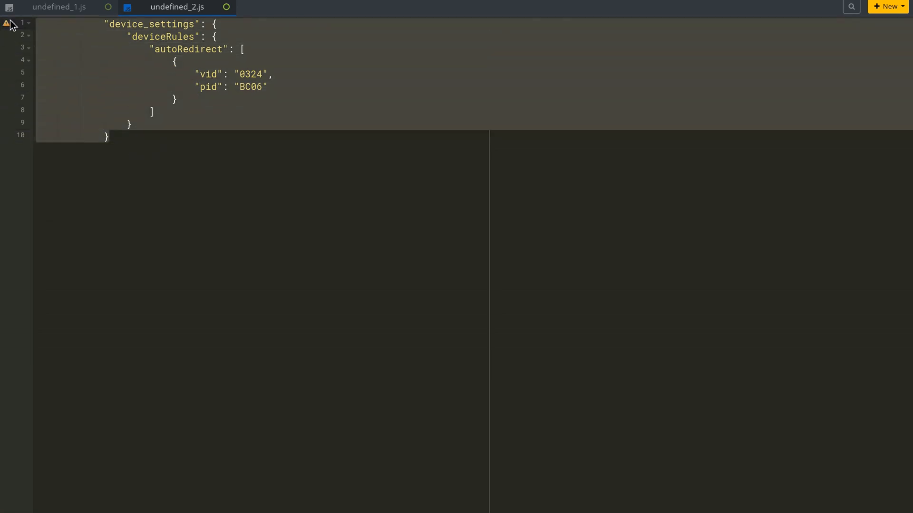
pyautogui.click(68, 6)
pyautogui.click(108, 158)
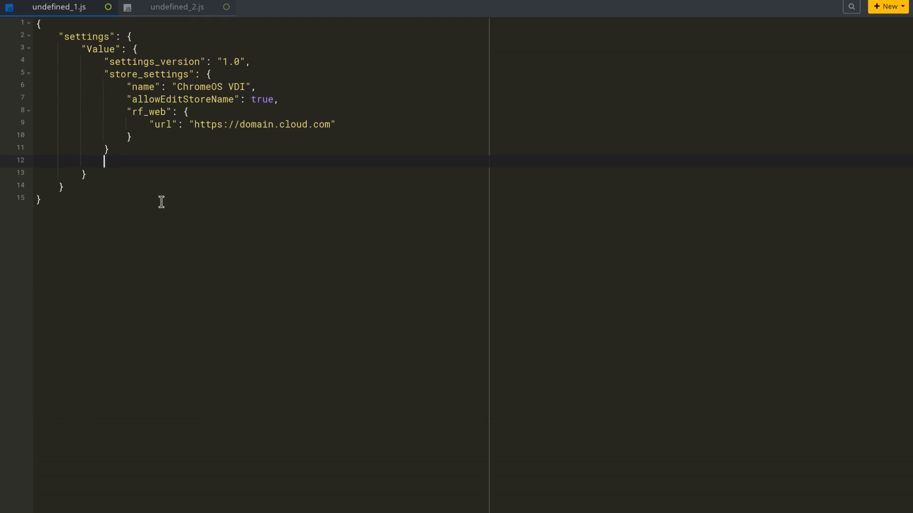
pyautogui.hotkey('ctrl', 'v')
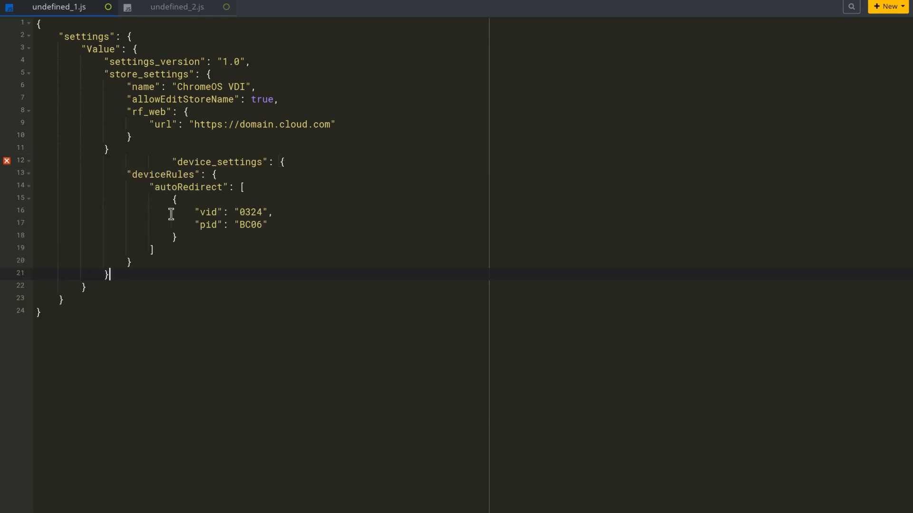
# Align the device_settings line with store_settings and add a comma after the store_settings closing brace
pyautogui.click(171, 162)
pyautogui.press('BackSpace')
pyautogui.press('BackSpace')
pyautogui.press('BackSpace')
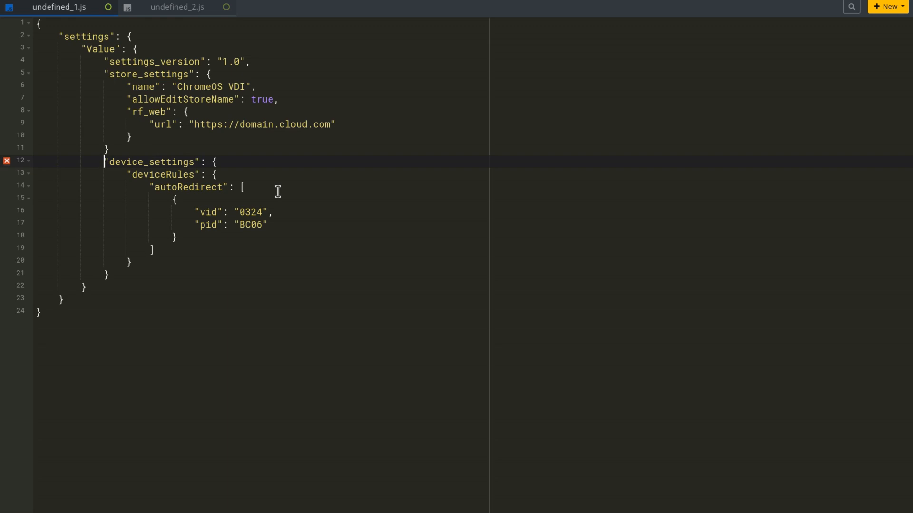
pyautogui.press('Up')
pyautogui.press('End')
pyautogui.write(',')
# Select the entire JSON configuration in undefined_1.js
pyautogui.click(185, 290)
pyautogui.click(84, 311)
pyautogui.hotkey('ctrl', 'shift', 'Home')
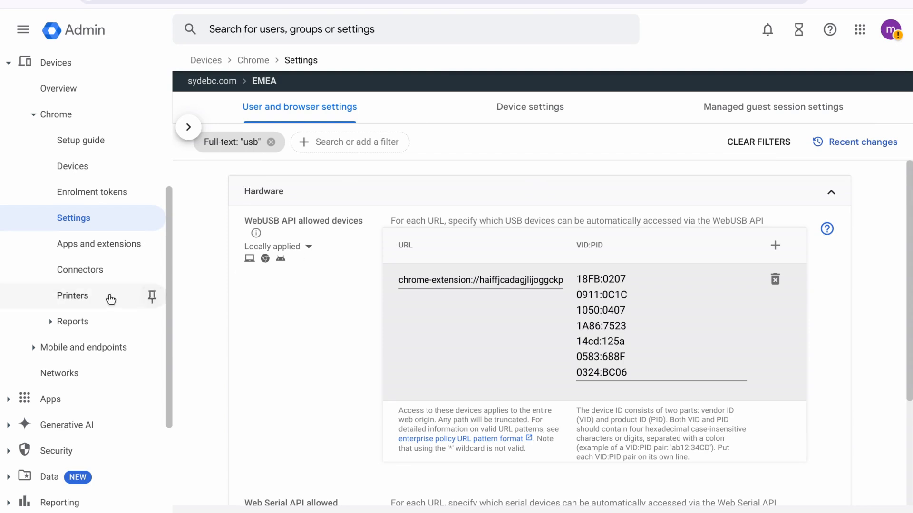
# Open the Citrix Workspace app's settings in the EMEA unit's Chrome apps and extensions for users and browsers
pyautogui.click(68, 246)
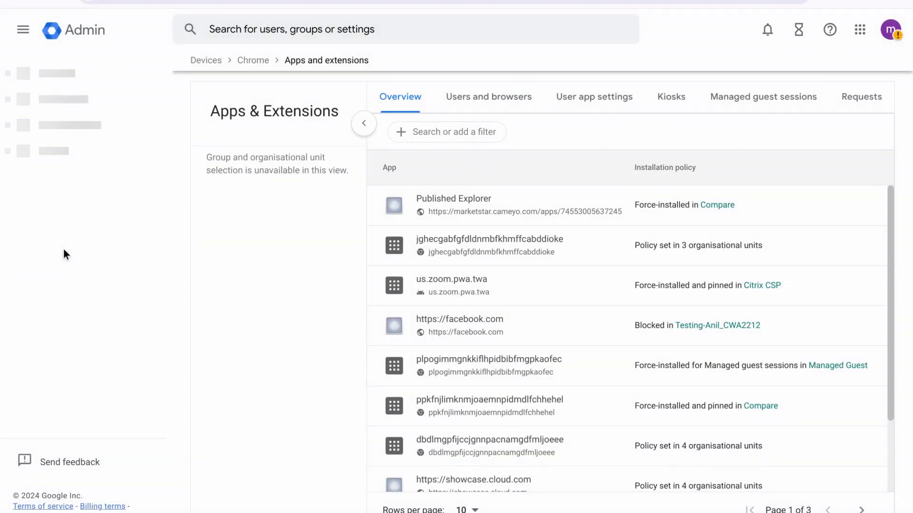
pyautogui.click(488, 98)
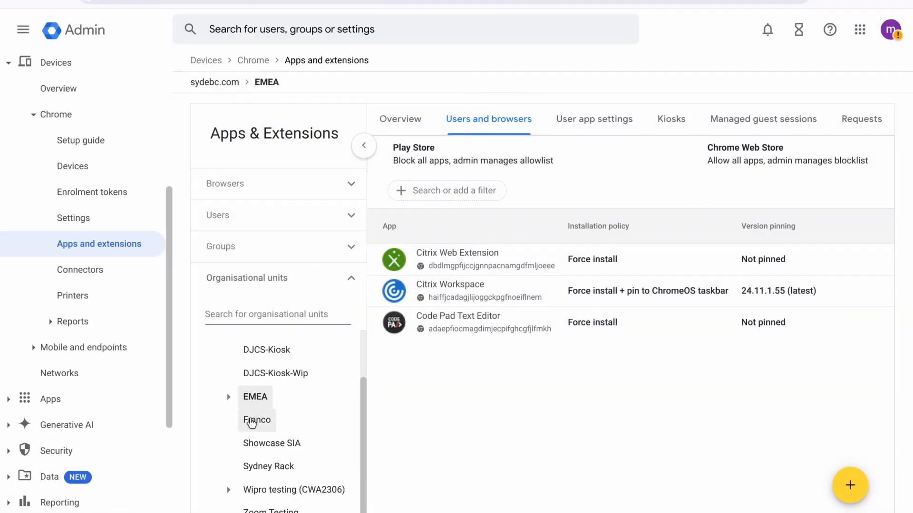
pyautogui.click(364, 144)
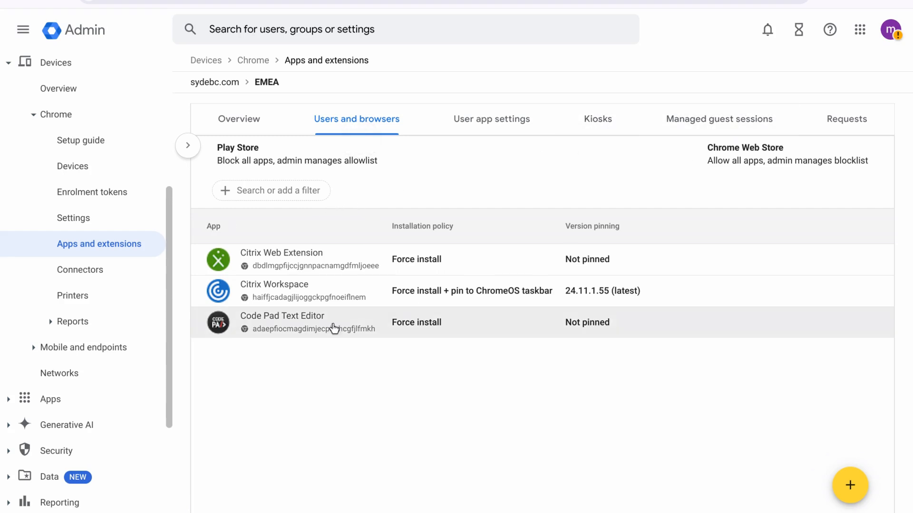
pyautogui.click(258, 301)
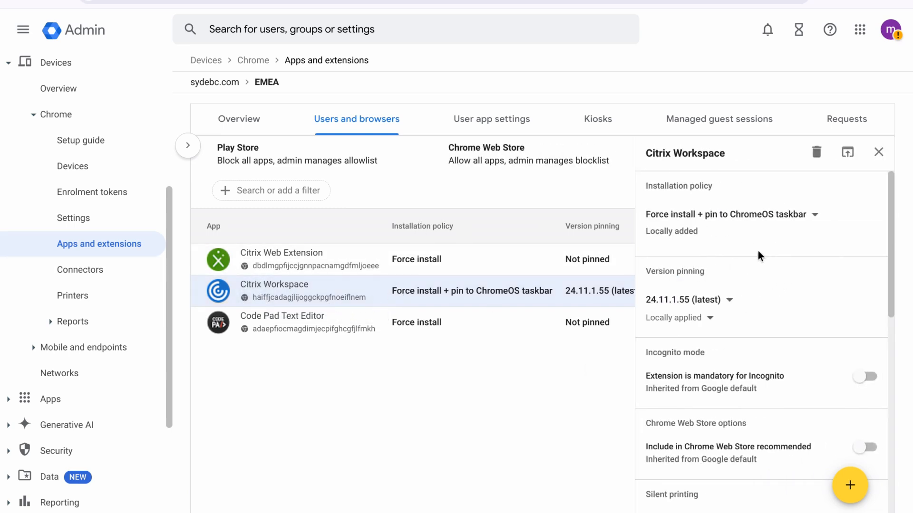
# Paste the copied JSON configuration as Citrix Workspace's policy for extensions and save the changed setting
pyautogui.scroll(-3, 807, 251)
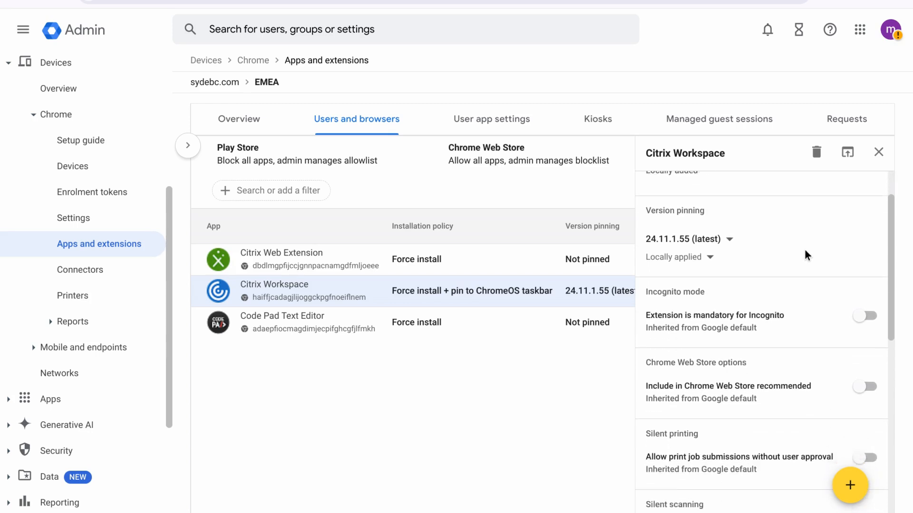
pyautogui.scroll(-10, 798, 251)
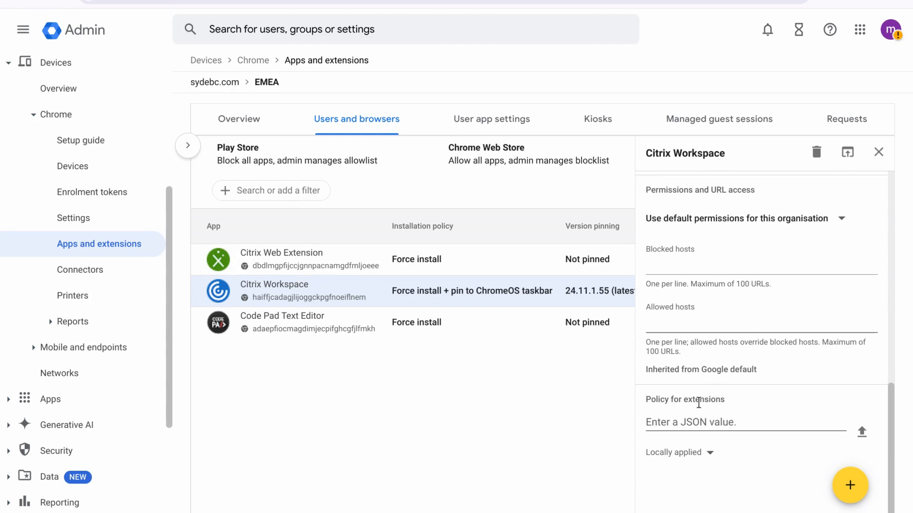
pyautogui.click(734, 424)
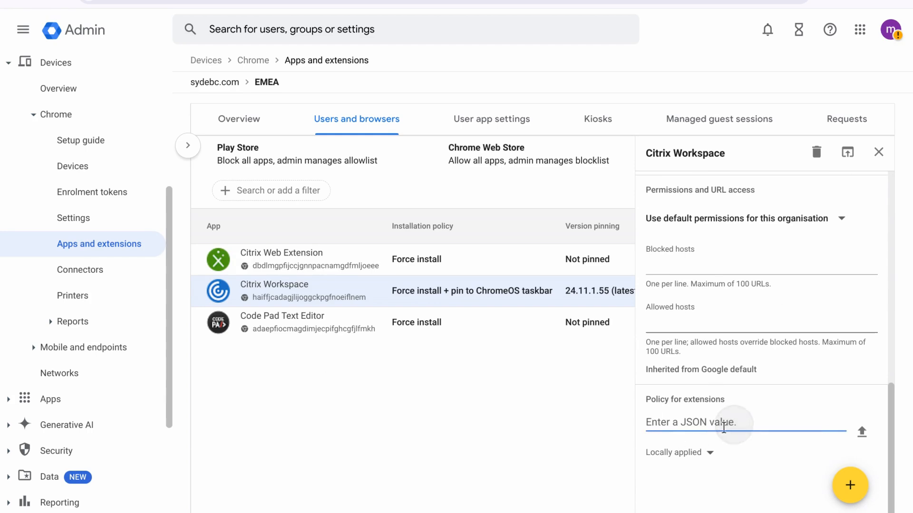
pyautogui.hotkey('ctrl', 'v')
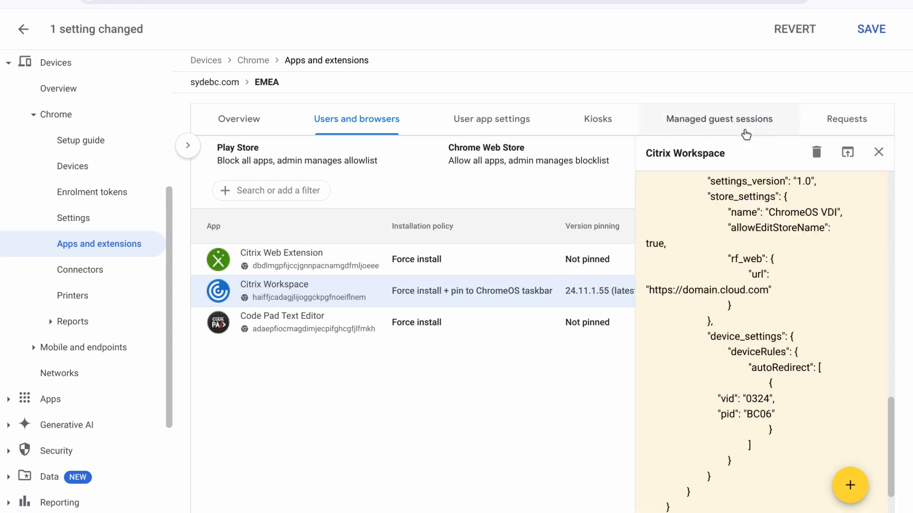
pyautogui.click(873, 30)
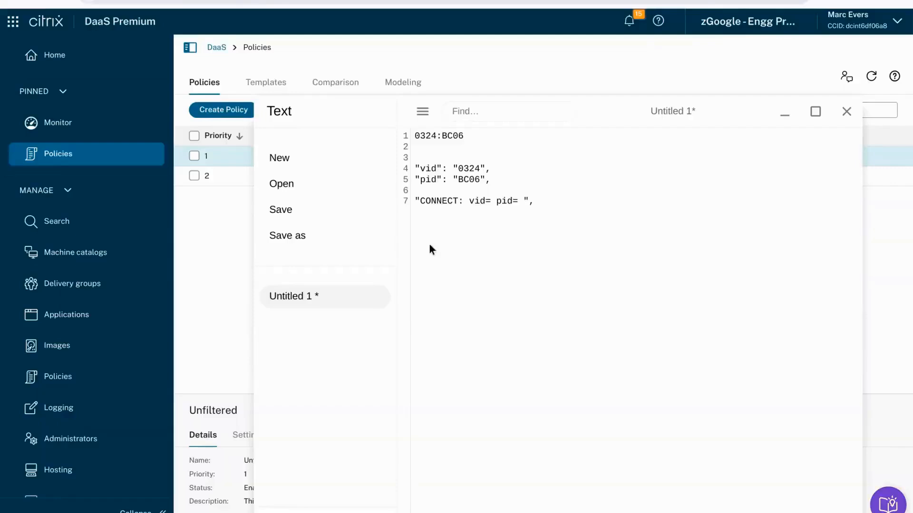
# Complete the CONNECT rule in the text file with vid=0324 pid=BC06 #OCZ Rally2 and select the whole line
pyautogui.click(429, 201)
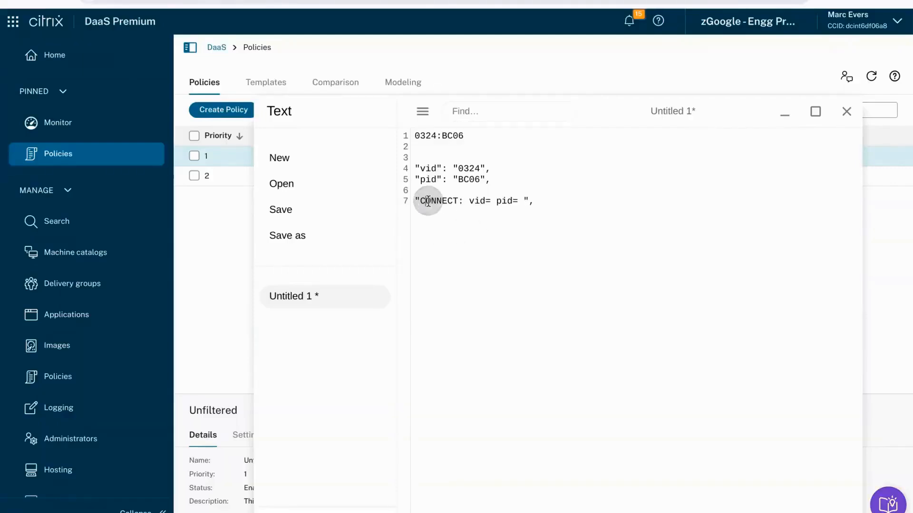
pyautogui.click(490, 201)
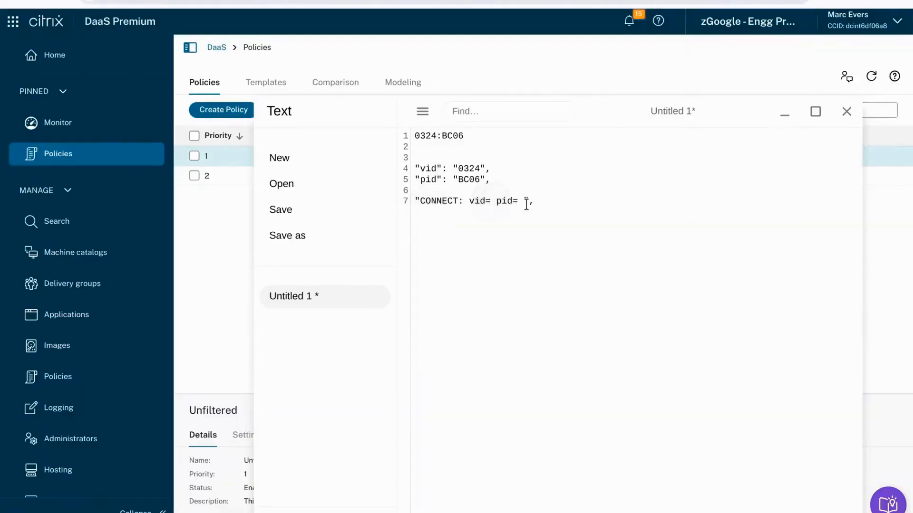
pyautogui.write('0324 pid=BC06 #OCZ Ra')
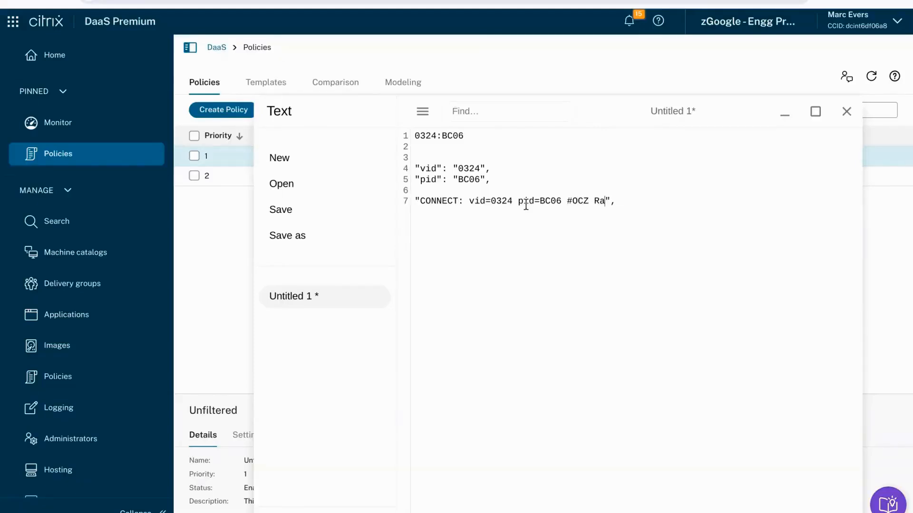
pyautogui.write('lly2')
pyautogui.moveTo(667, 201); pyautogui.dragTo(414, 200)
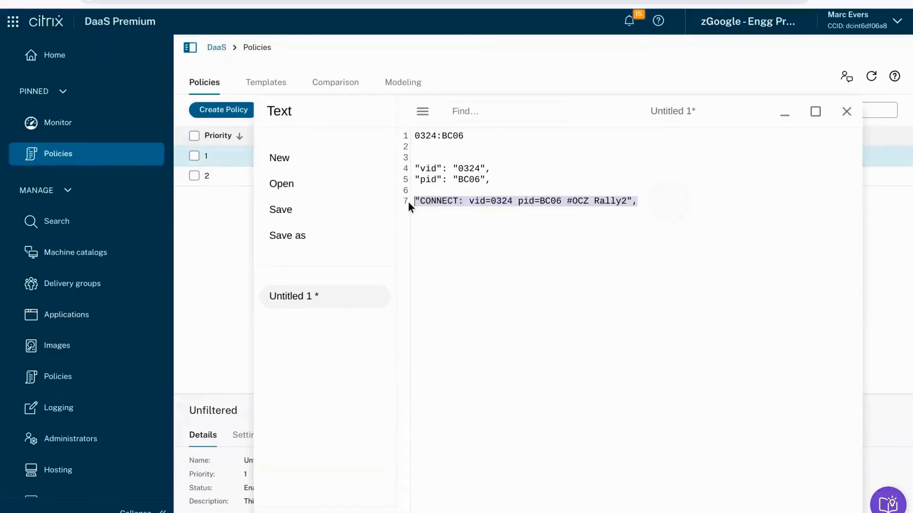
# Edit the Unfiltered policy in Citrix DaaS, filter its settings by "usb" and open Client USB device redirection rules (Version 2) for editing
pyautogui.click(217, 281)
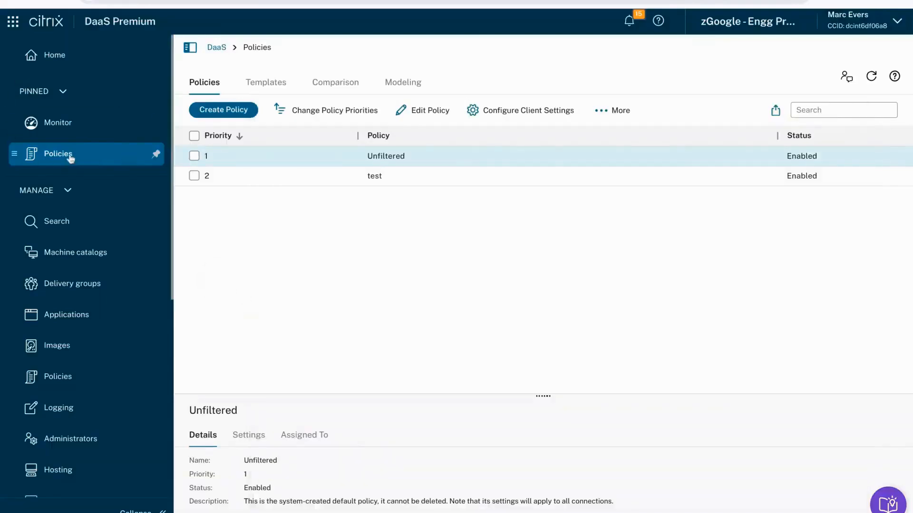
pyautogui.click(417, 111)
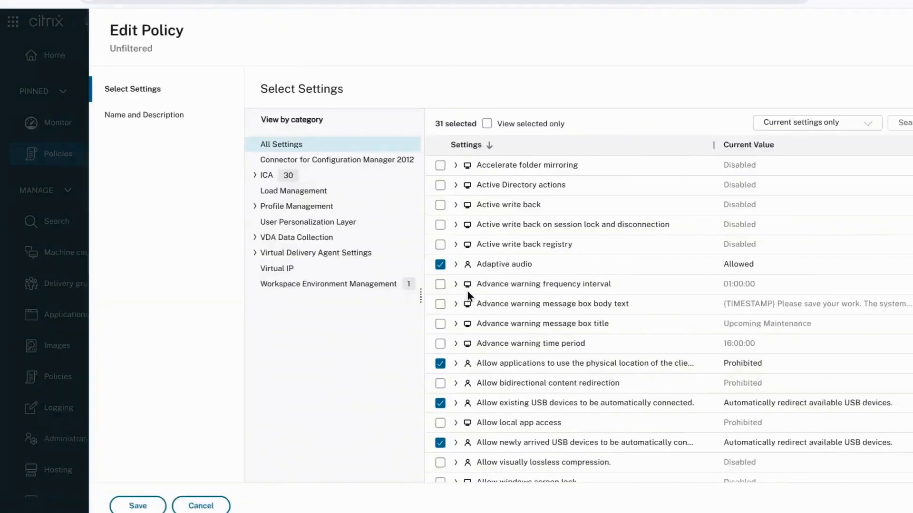
pyautogui.click(822, 120)
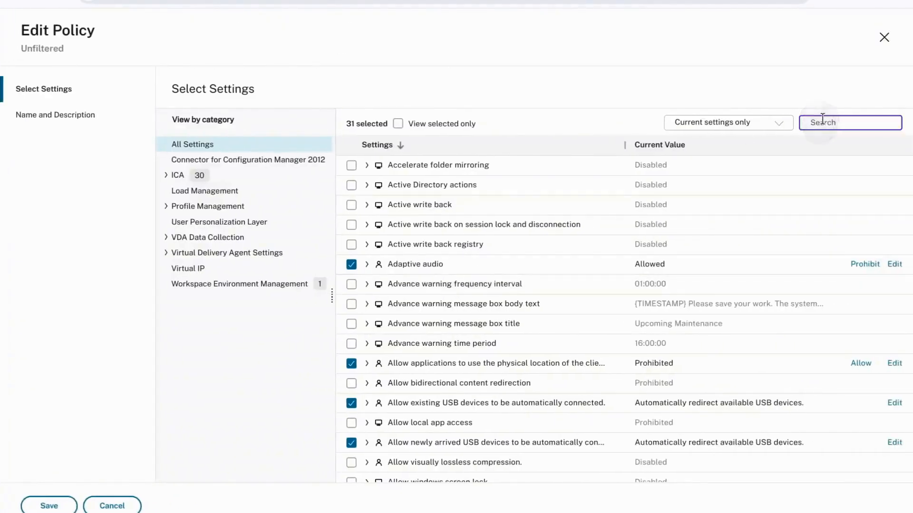
pyautogui.write('usb')
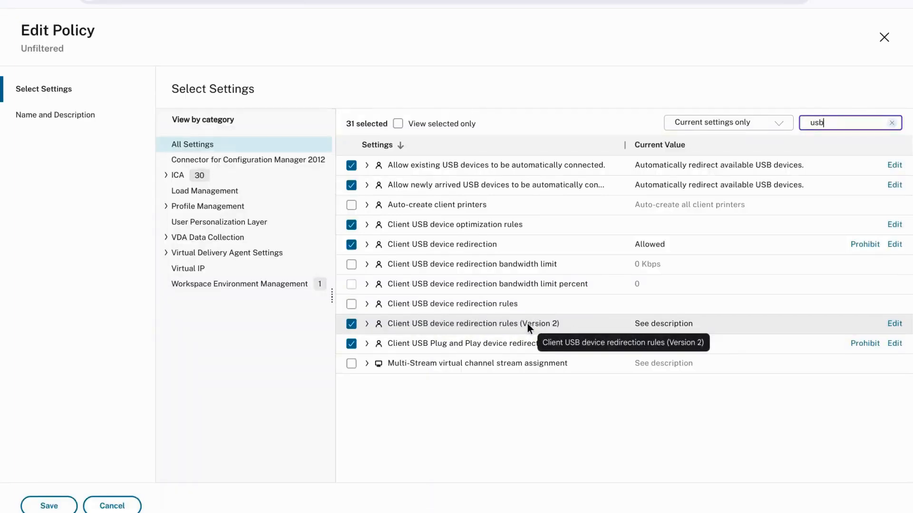
pyautogui.click(894, 324)
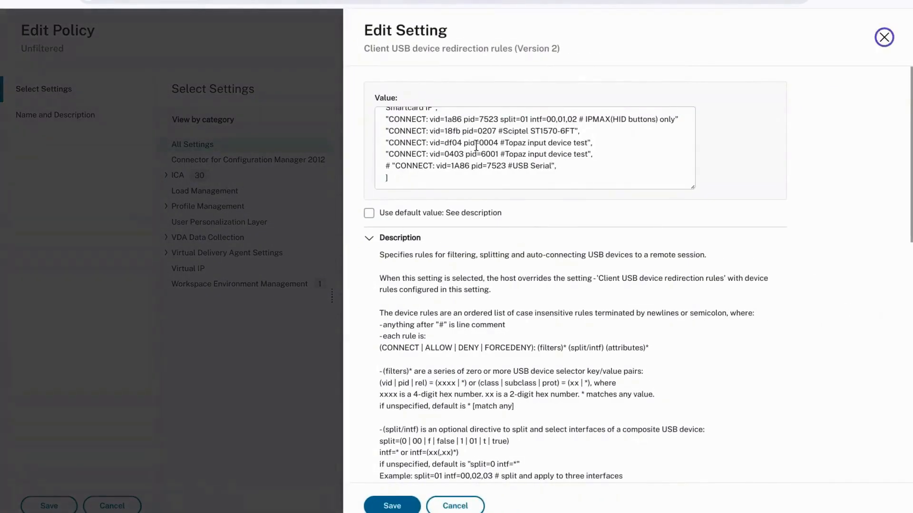
# Add the rule "CONNECT: vid=0324 pid=BC06 #OCZ Rally2", on a new line below the USB Serial rule
pyautogui.scroll(2, 490, 144)
pyautogui.scroll(-2, 477, 145)
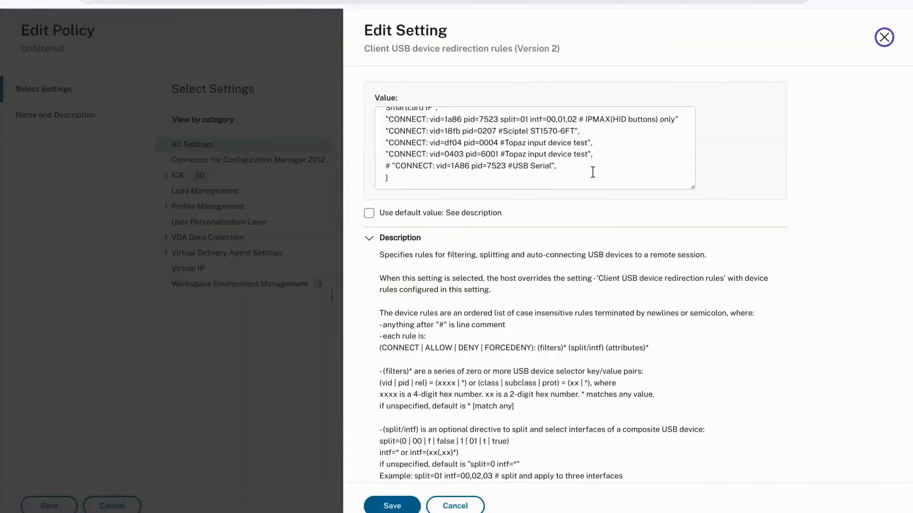
pyautogui.click(567, 167)
pyautogui.press('Return')
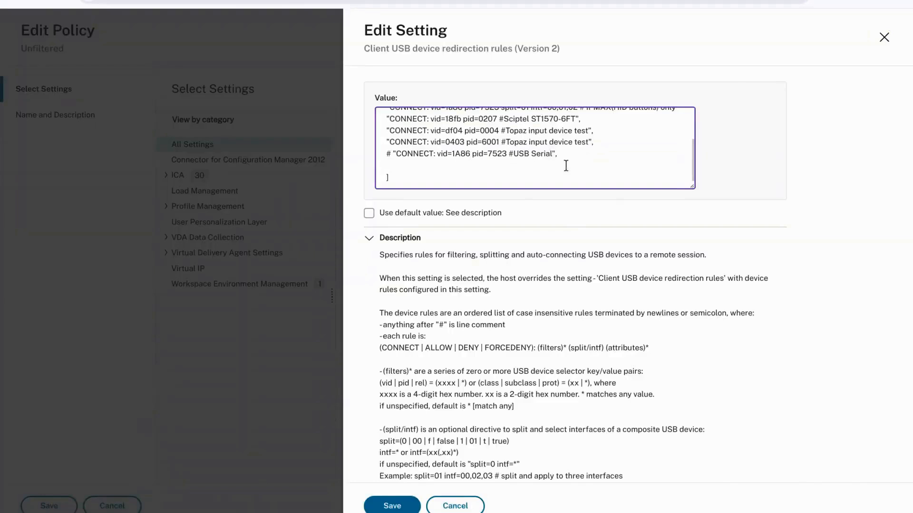
pyautogui.write('"CONNECT: vid=0324 pid=BC06 #OCZ Rally2",')
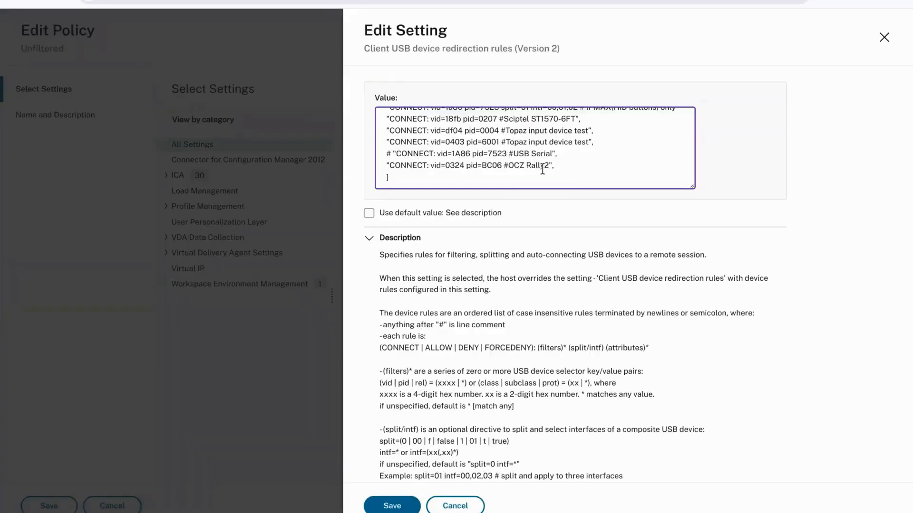
# Comment out the OCZ Rally2 rule with a leading # and save the redirection rules setting
pyautogui.click(386, 164)
pyautogui.write('#')
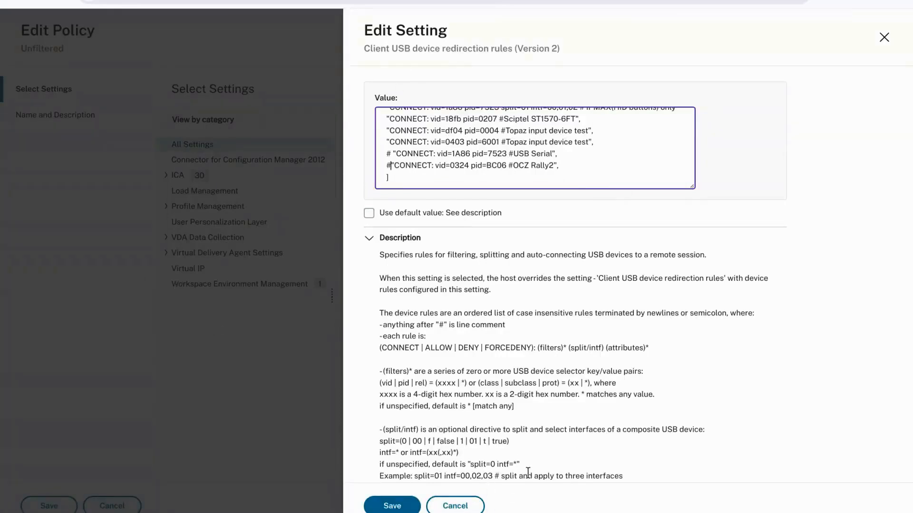
pyautogui.click(398, 499)
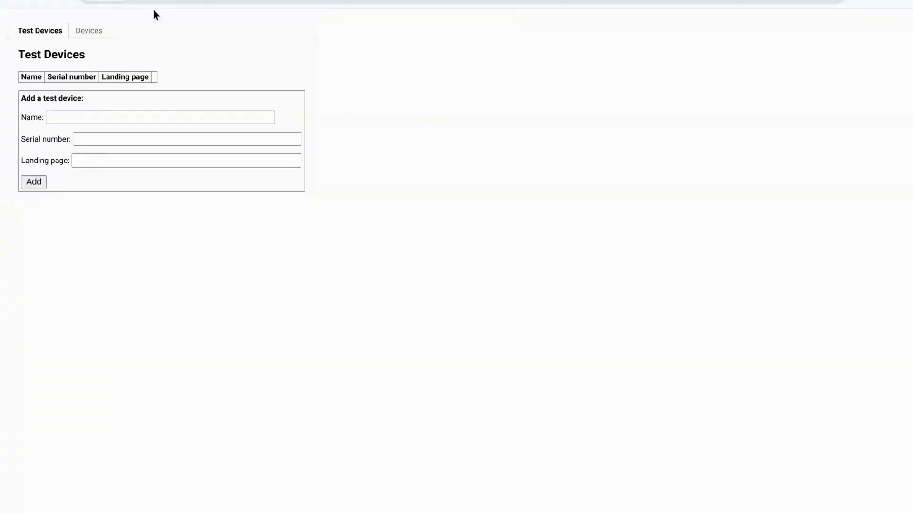
# Review the connected USB devices and the applied WebUsbAllowDevicesForUrls policy, checking its device IDs and the Citrix extension URL
pyautogui.click(93, 31)
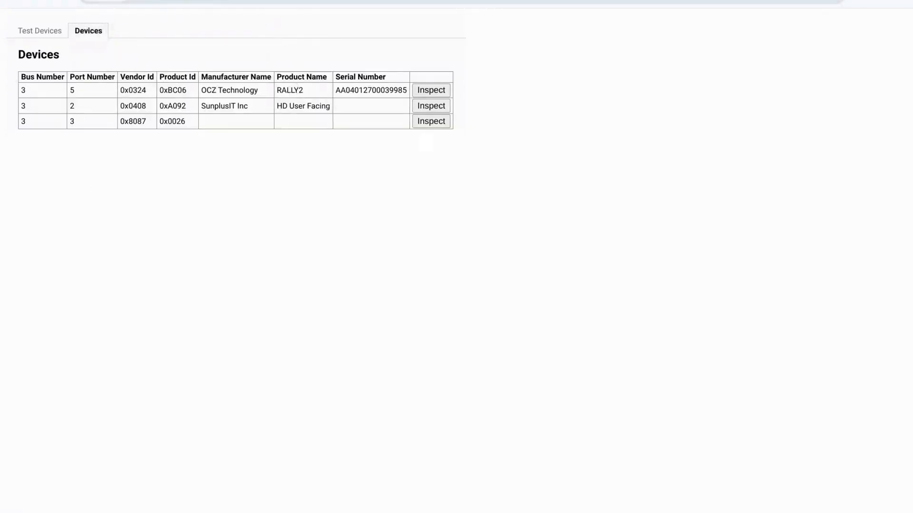
pyautogui.click(219, 0)
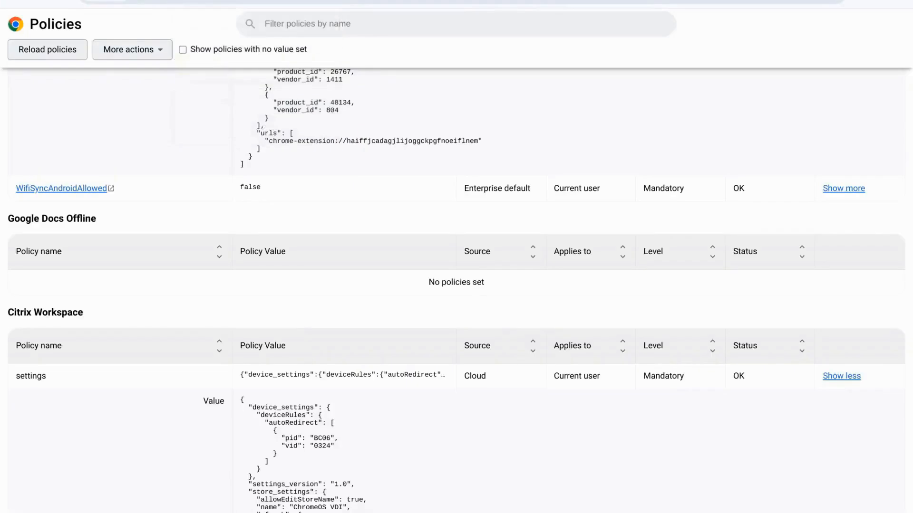
pyautogui.scroll(5, 192, 361)
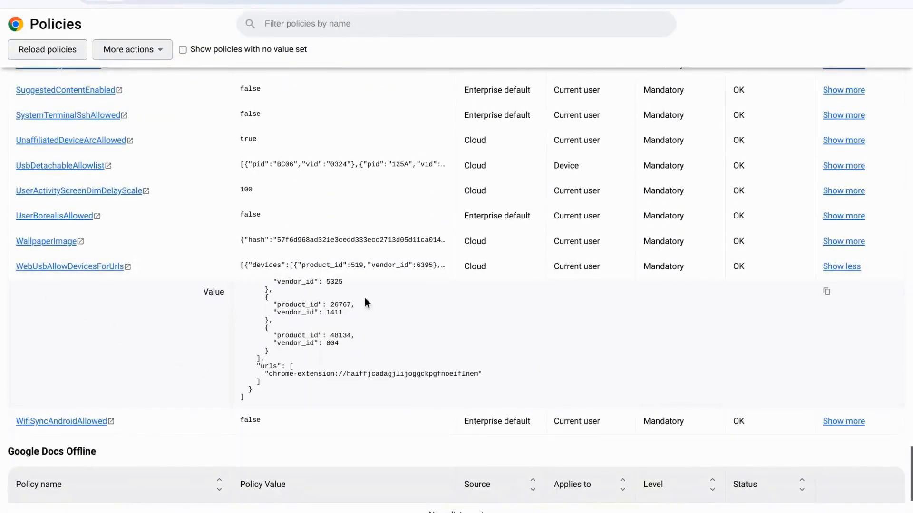
pyautogui.scroll(10, 336, 359)
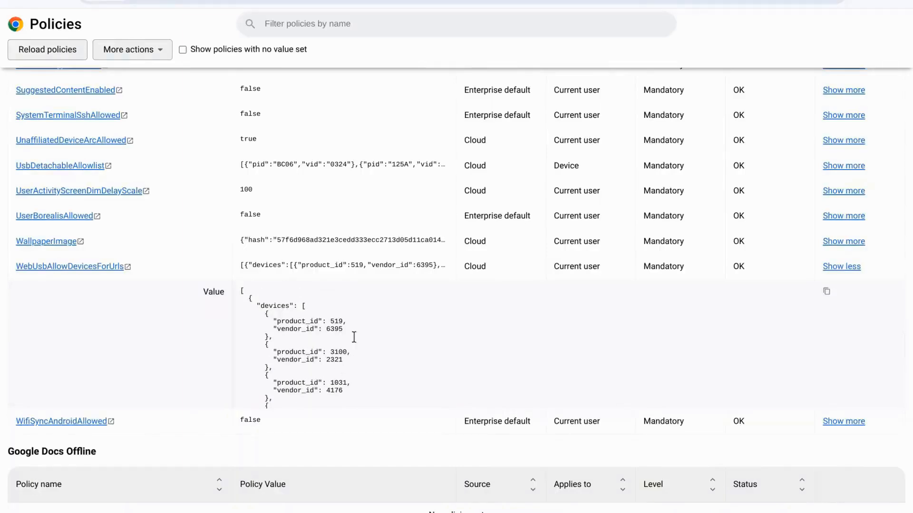
pyautogui.scroll(-10, 376, 318)
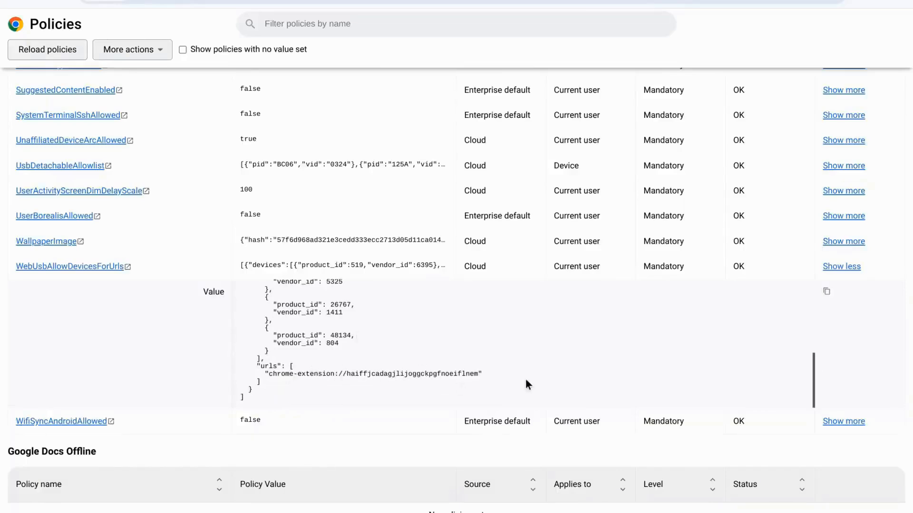
pyautogui.doubleClick(471, 374)
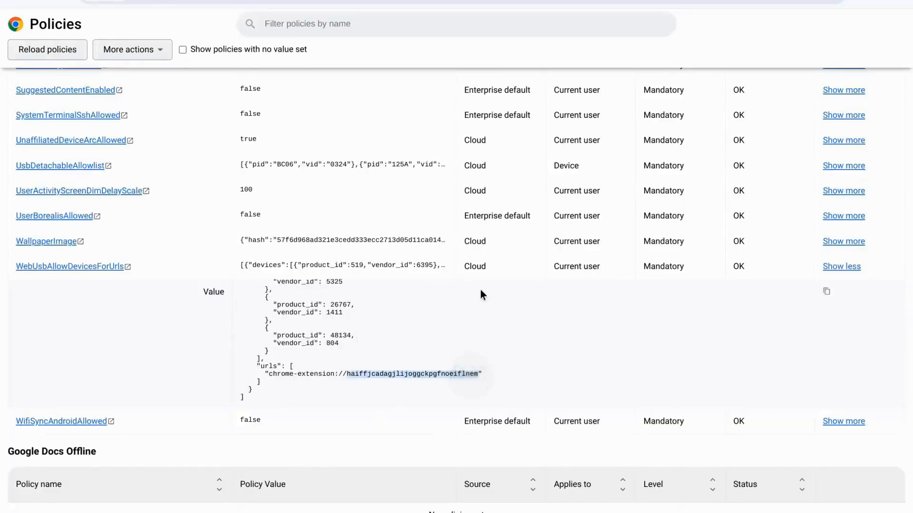
pyautogui.scroll(-1, 289, 320)
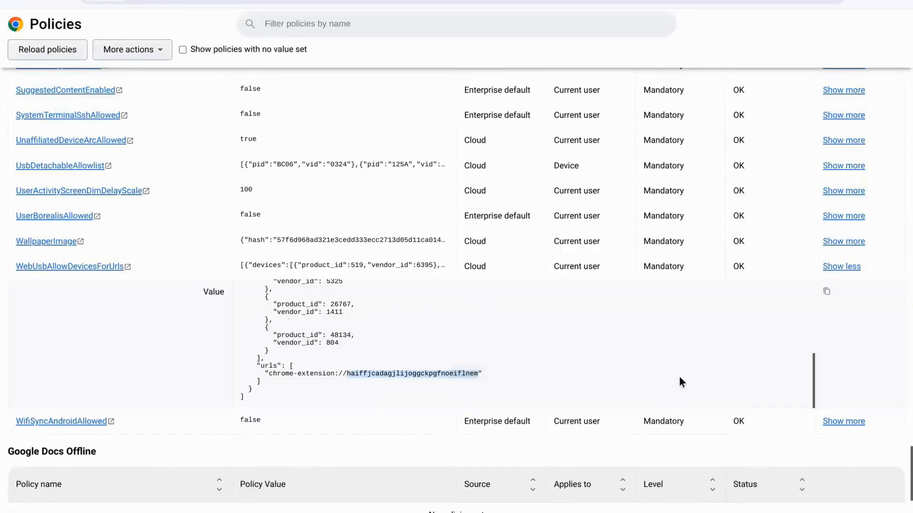
pyautogui.scroll(-5, 714, 435)
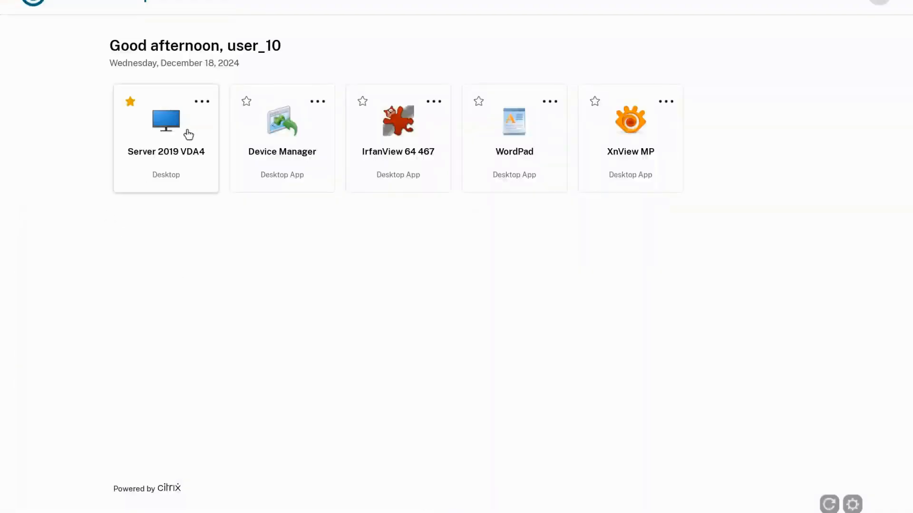
# Launch the Server 2019 VDA4 desktop and show the USB devices of the session
pyautogui.click(172, 130)
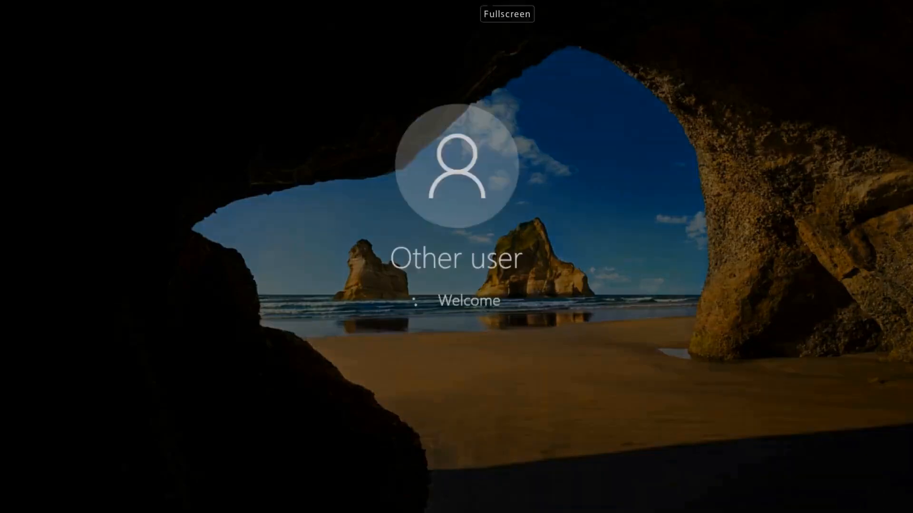
pyautogui.click(536, 1)
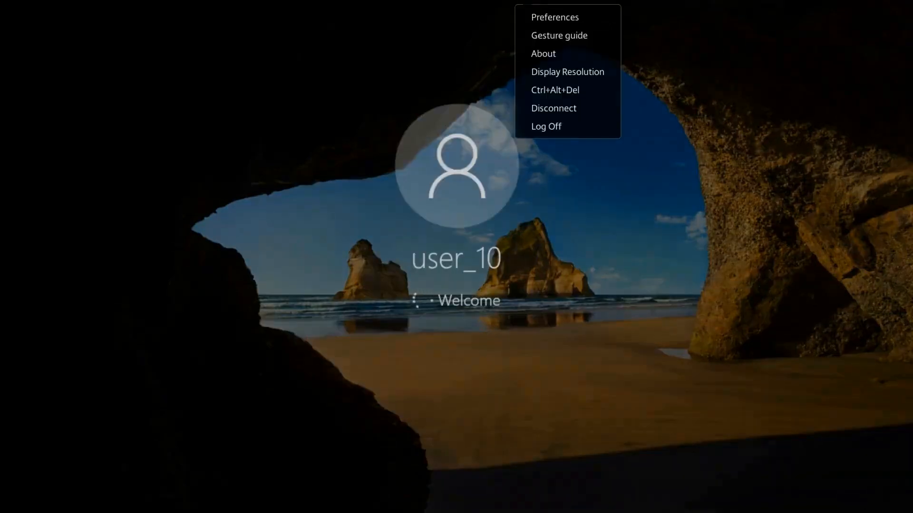
pyautogui.press('Escape')
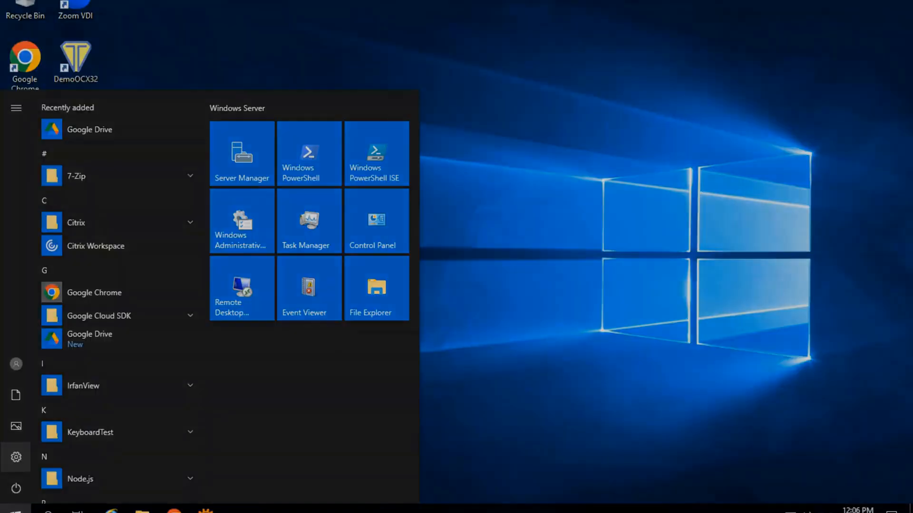
pyautogui.click(546, 2)
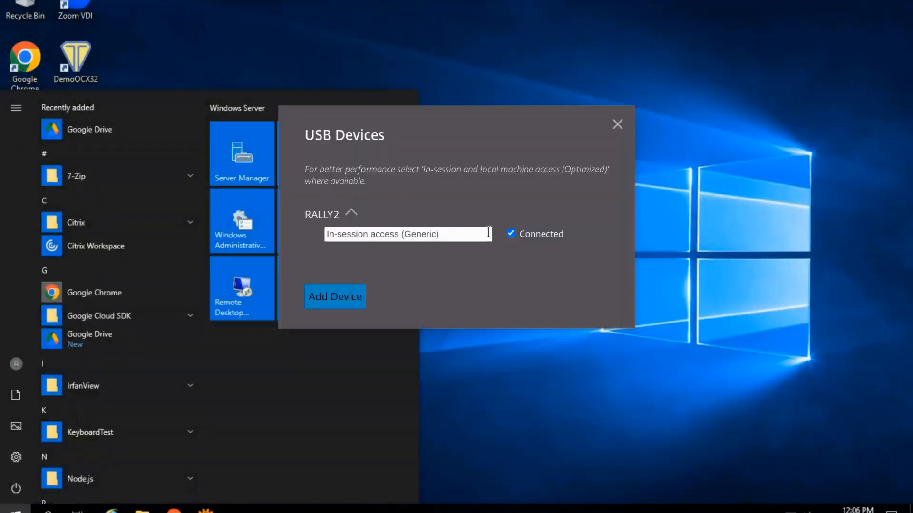
# Dismiss the USB device list and open the redirected 2GB (D:) drive from This PC to view its files
pyautogui.click(483, 37)
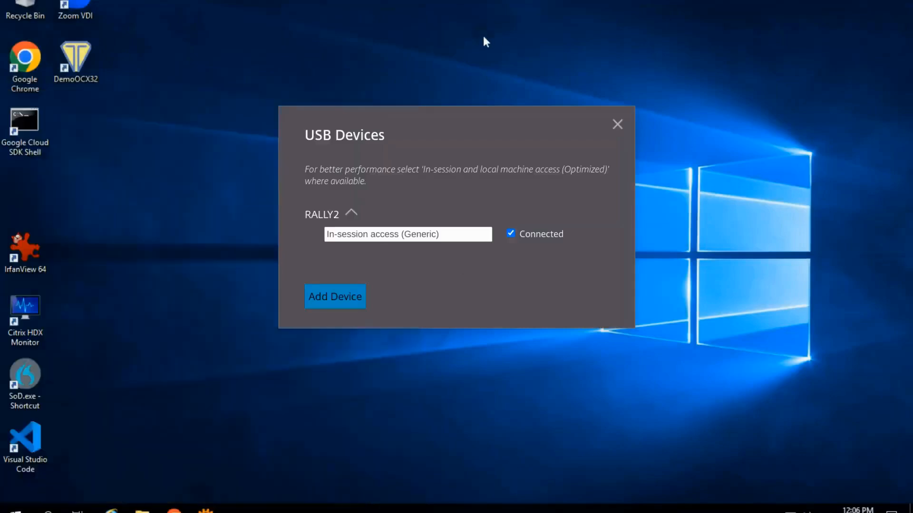
pyautogui.click(617, 125)
pyautogui.click(142, 510)
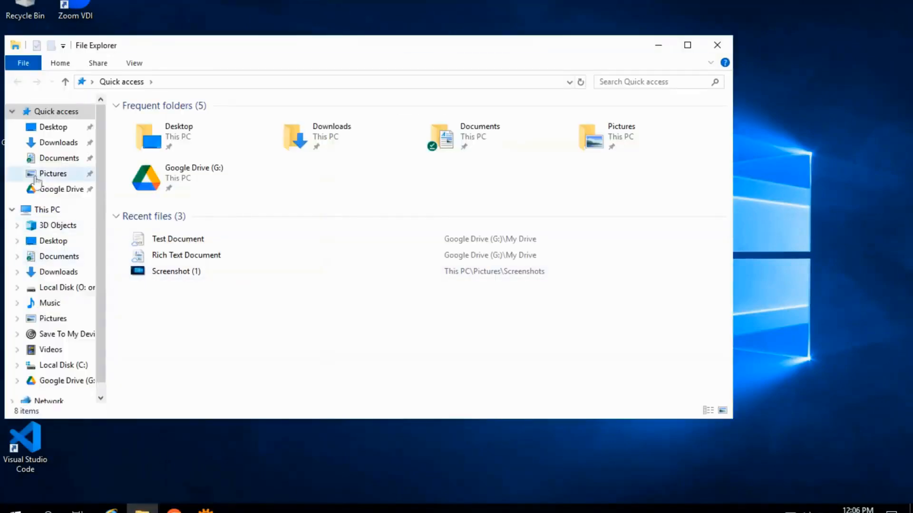
pyautogui.click(42, 210)
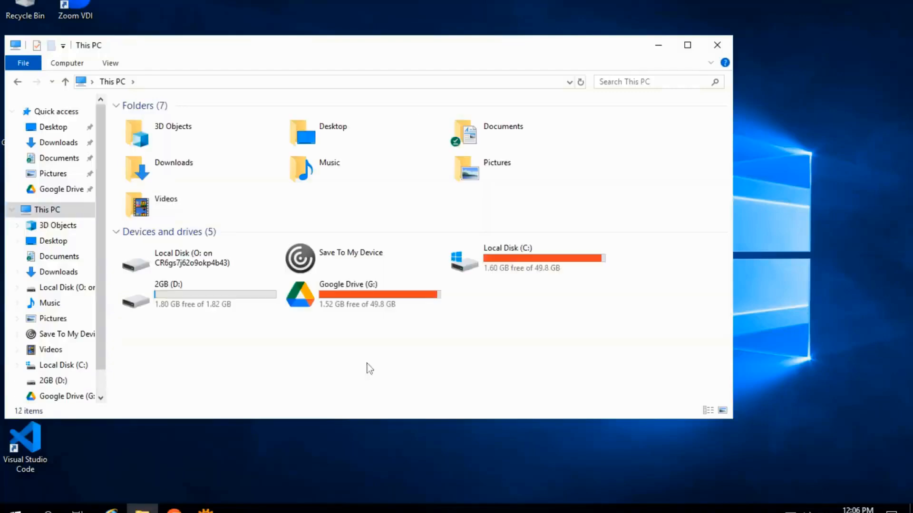
pyautogui.doubleClick(218, 303)
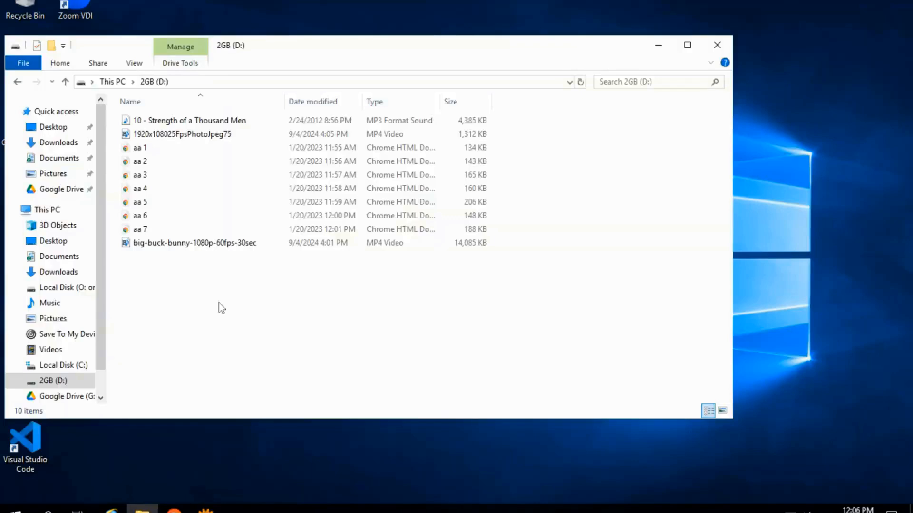
# Open Device Manager in the session, expand the disk drives and select the OCZ RALLY2 USB Device
pyautogui.click(16, 509)
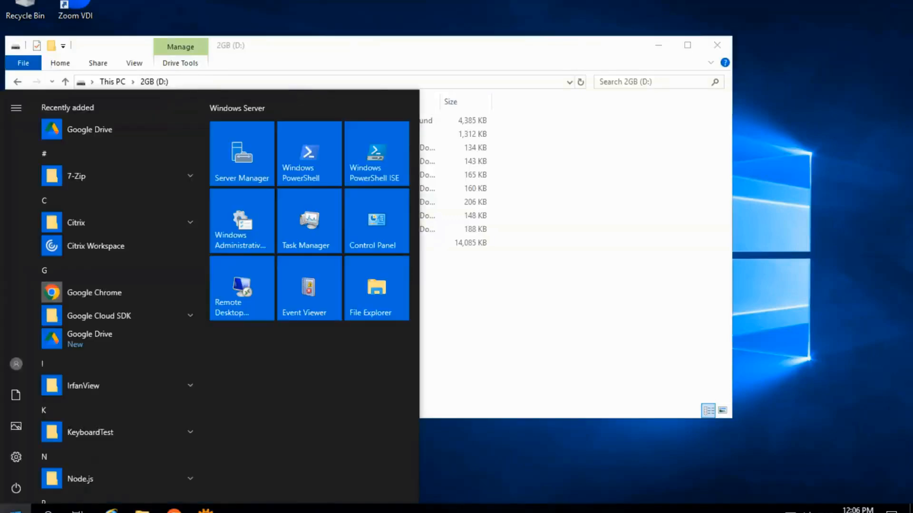
pyautogui.write('device')
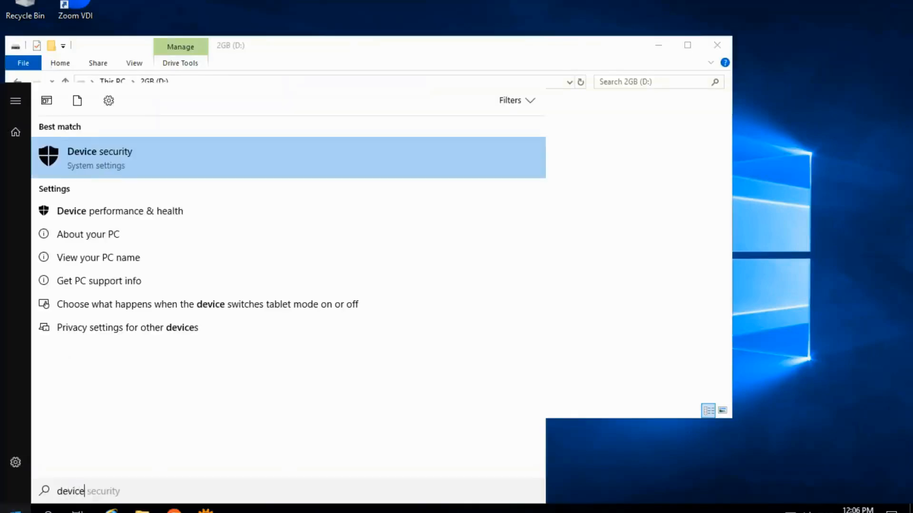
pyautogui.write(' man')
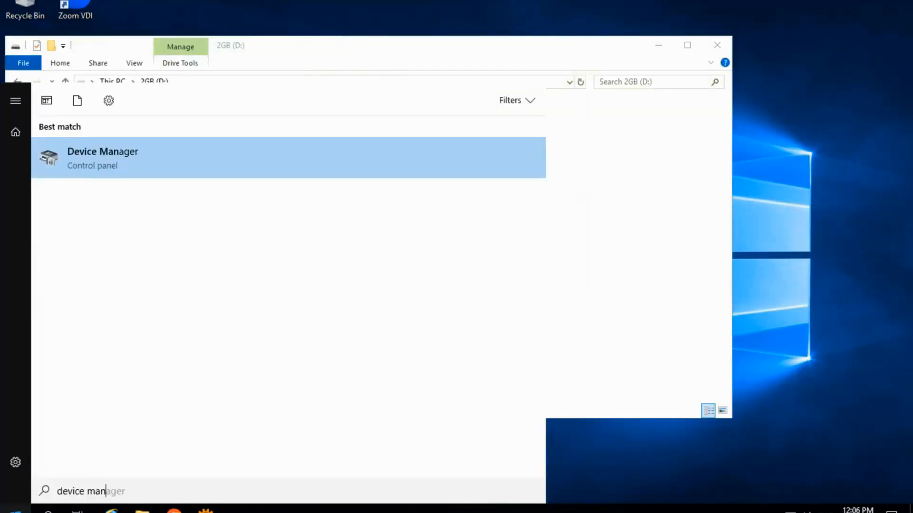
pyautogui.press('Return')
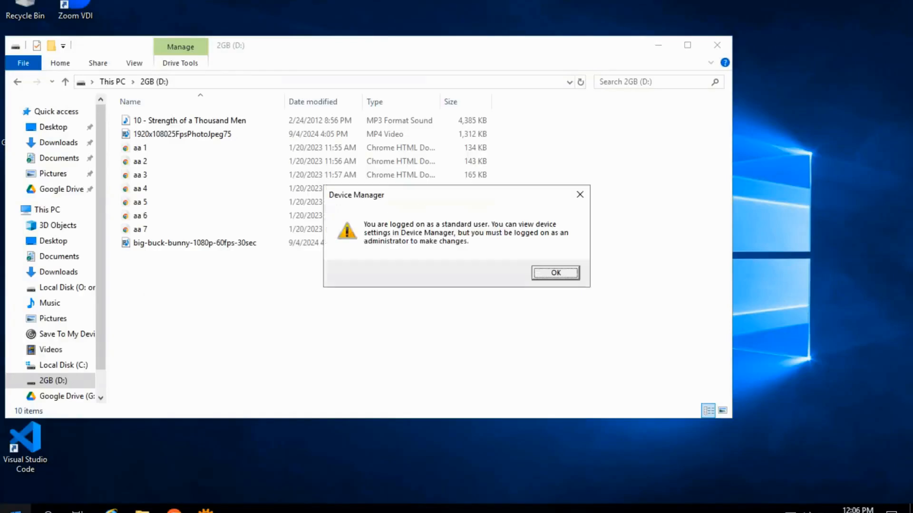
pyautogui.click(560, 268)
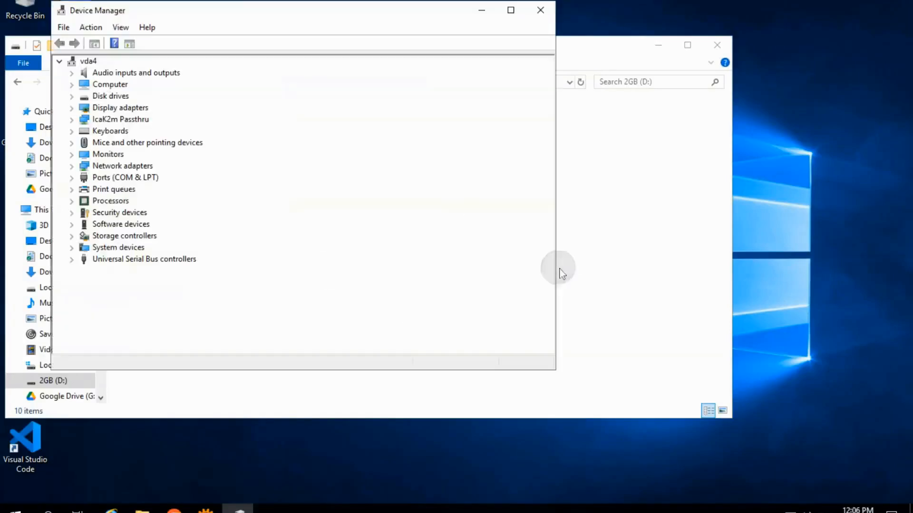
pyautogui.click(71, 97)
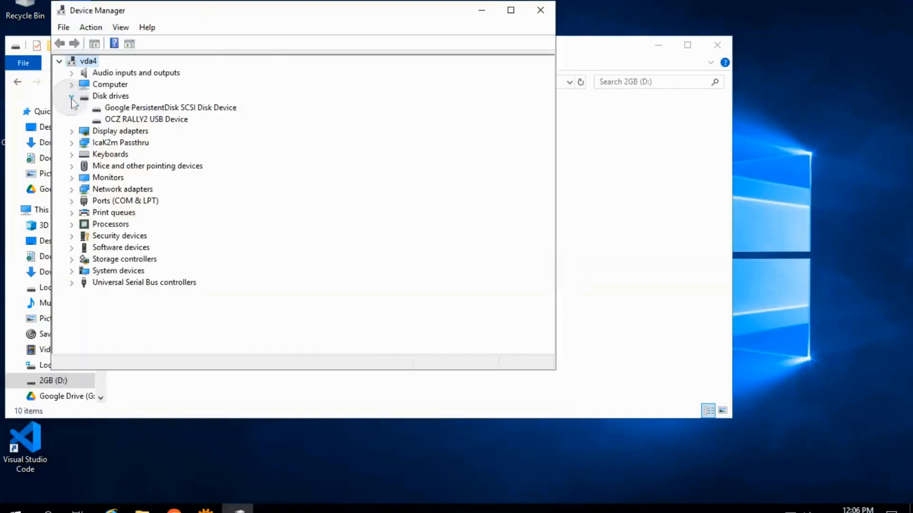
pyautogui.click(120, 119)
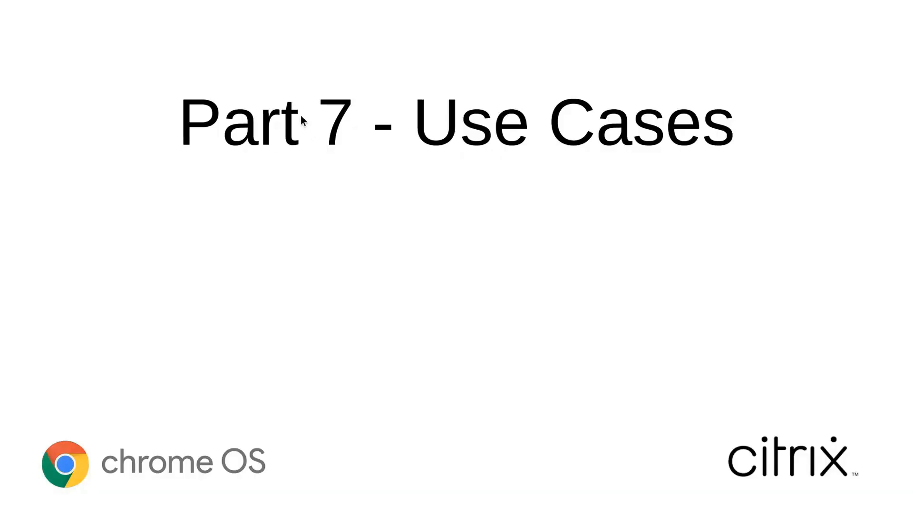
# Review the vid and pid values of the autoRedirect device rule in the JSON settings file undefined_1.js
pyautogui.click(234, 164)
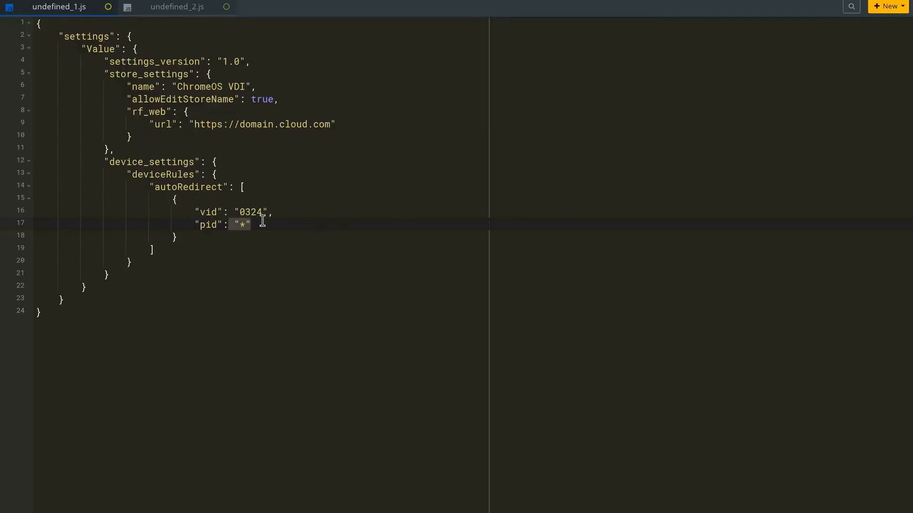
pyautogui.click(219, 210)
pyautogui.moveTo(220, 210); pyautogui.dragTo(237, 225)
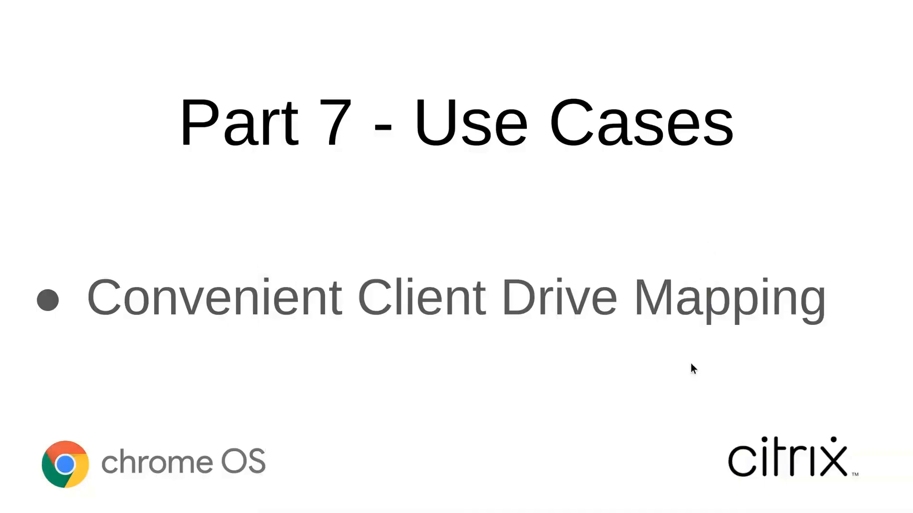
pyautogui.press('Right')
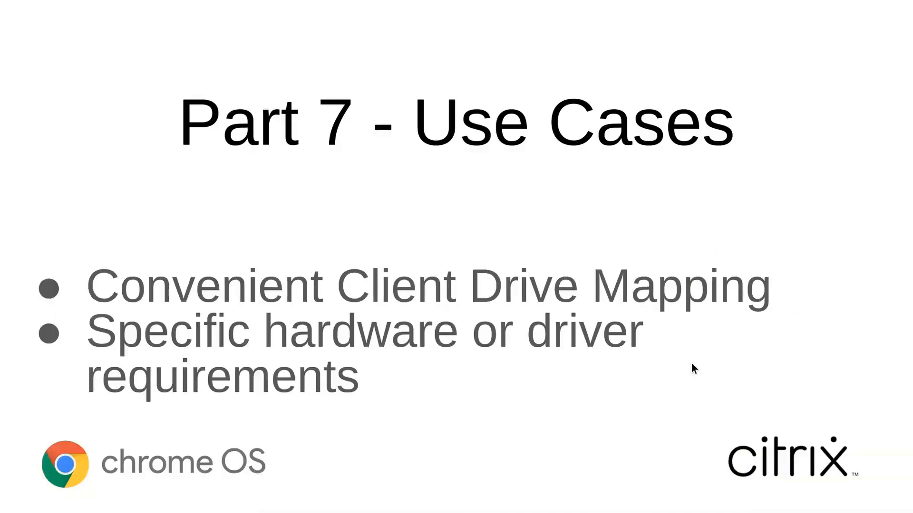